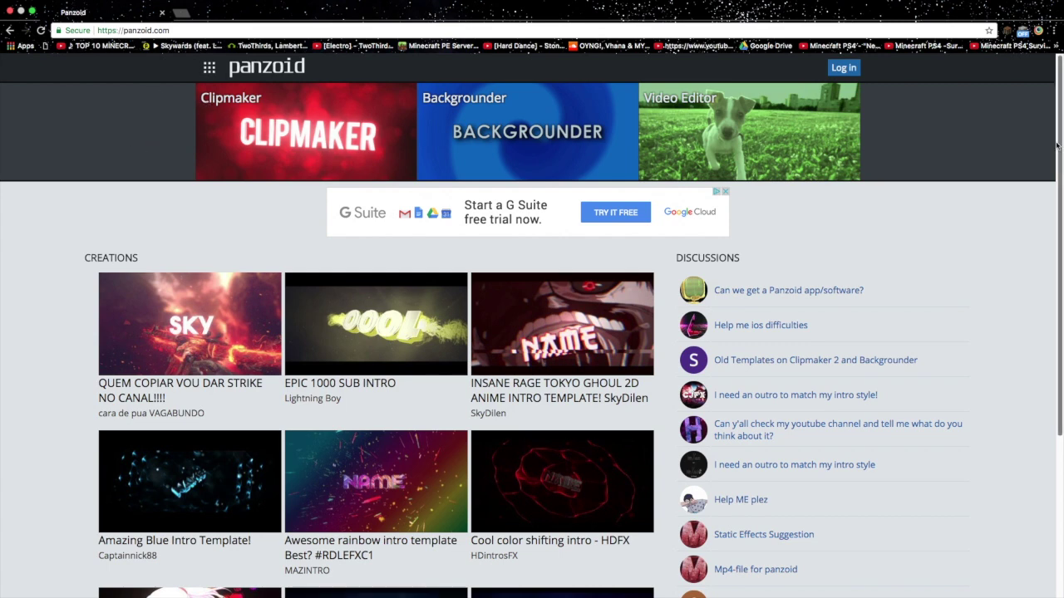
Open 'more creations' and scroll the Trending intro templates such as 'This Is Halloween!' and 'My Cool 2d'.
scroll(154, 92, down, 2)
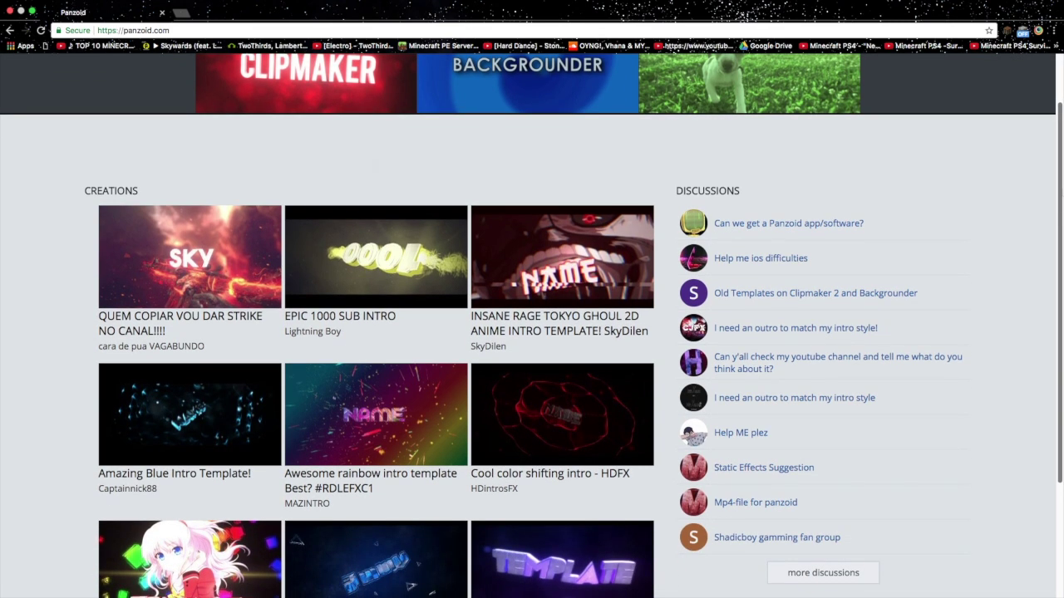
scroll(322, 595, down, 5)
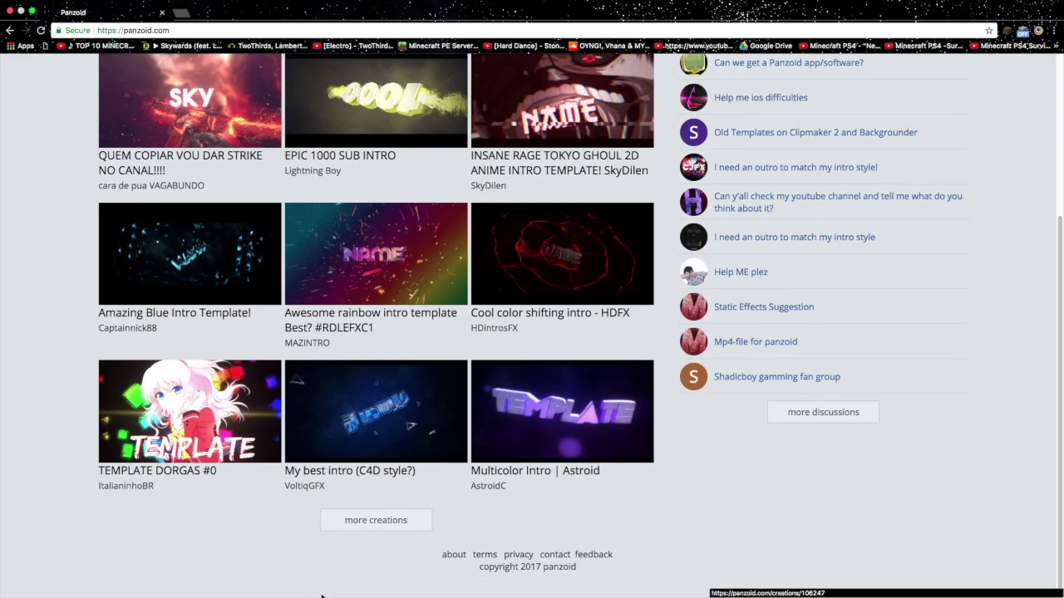
click(376, 520)
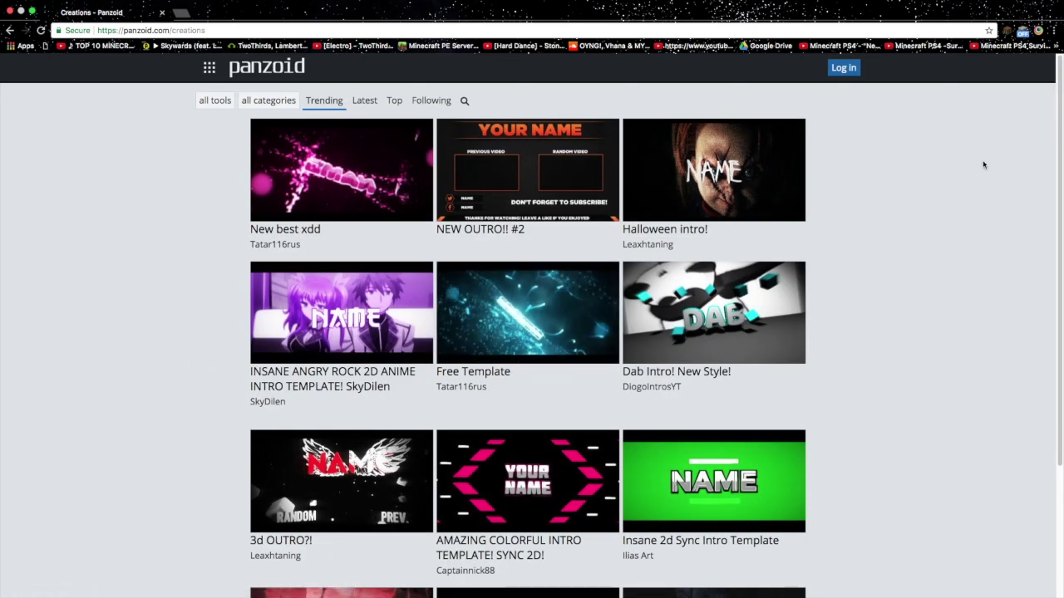
scroll(1048, 272, down, 5)
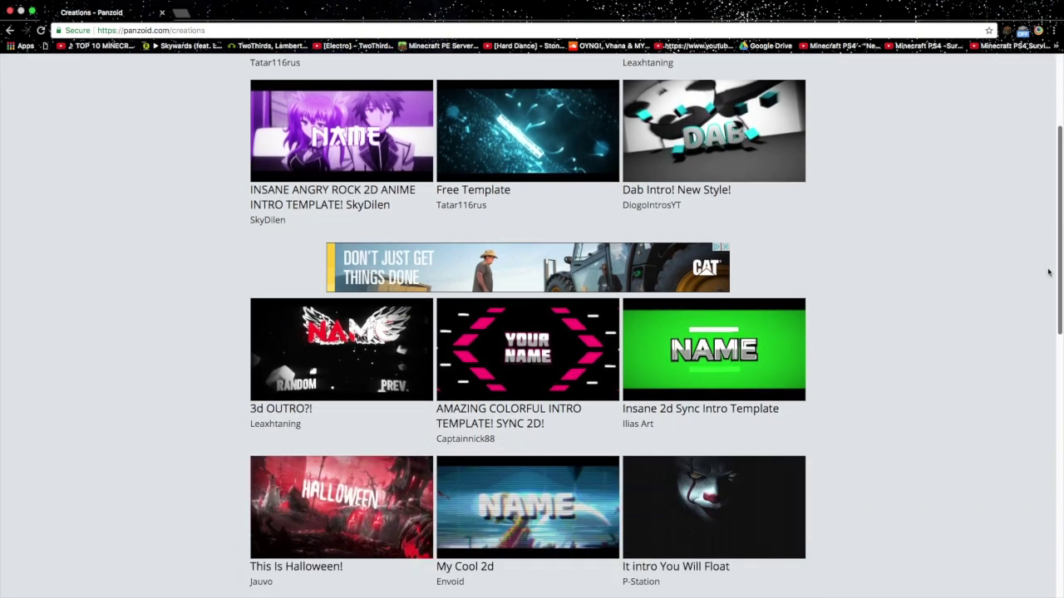
scroll(1048, 272, down, 10)
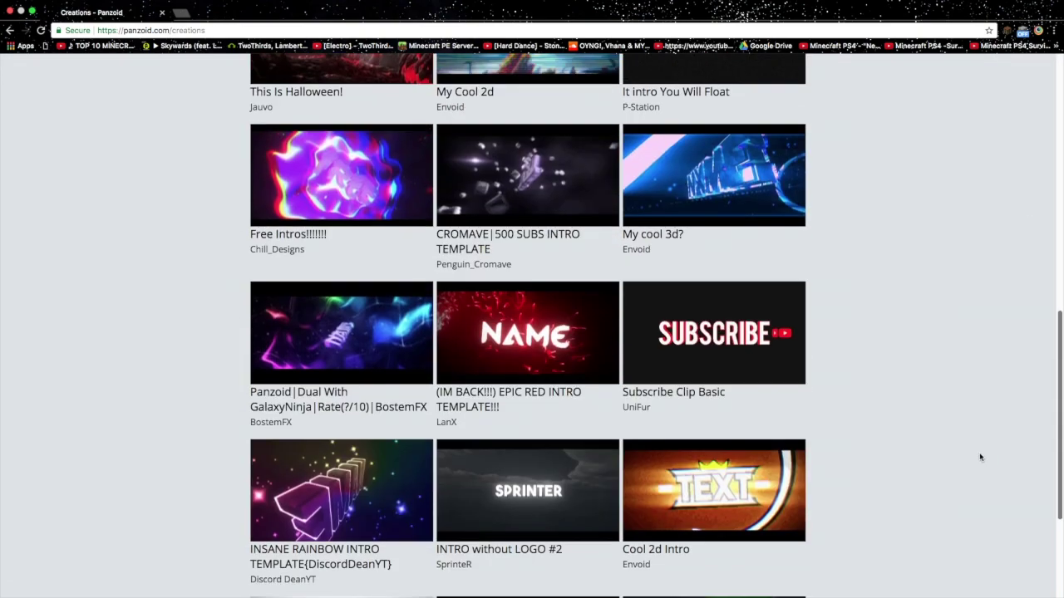
scroll(979, 456, down, 3)
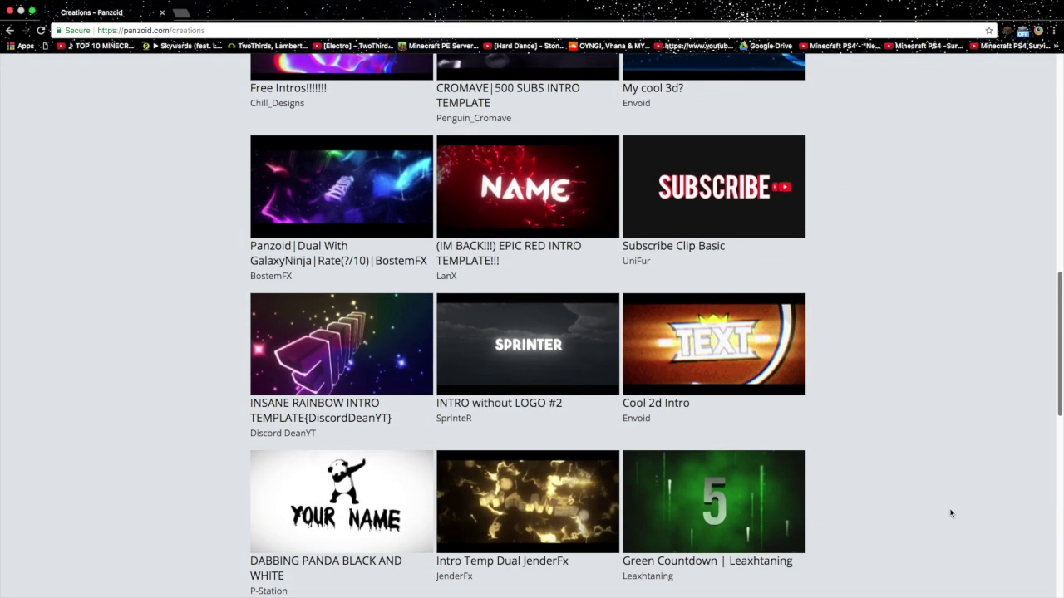
scroll(943, 466, up, 8)
scroll(933, 412, down, 4)
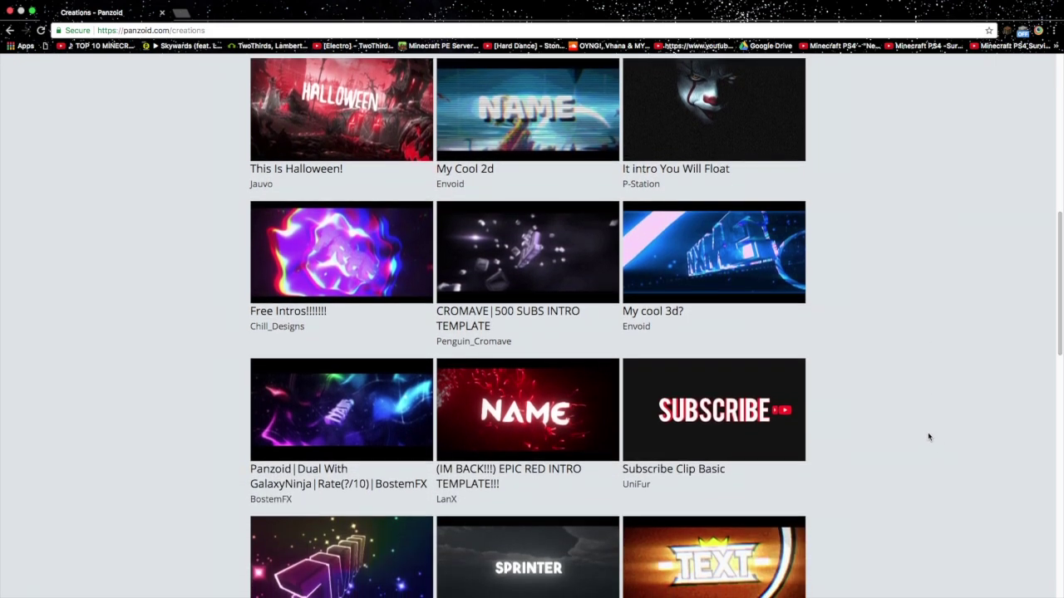
Load the red NAME intro template, paused in the 3D edit view with its scene objects listed.
click(582, 443)
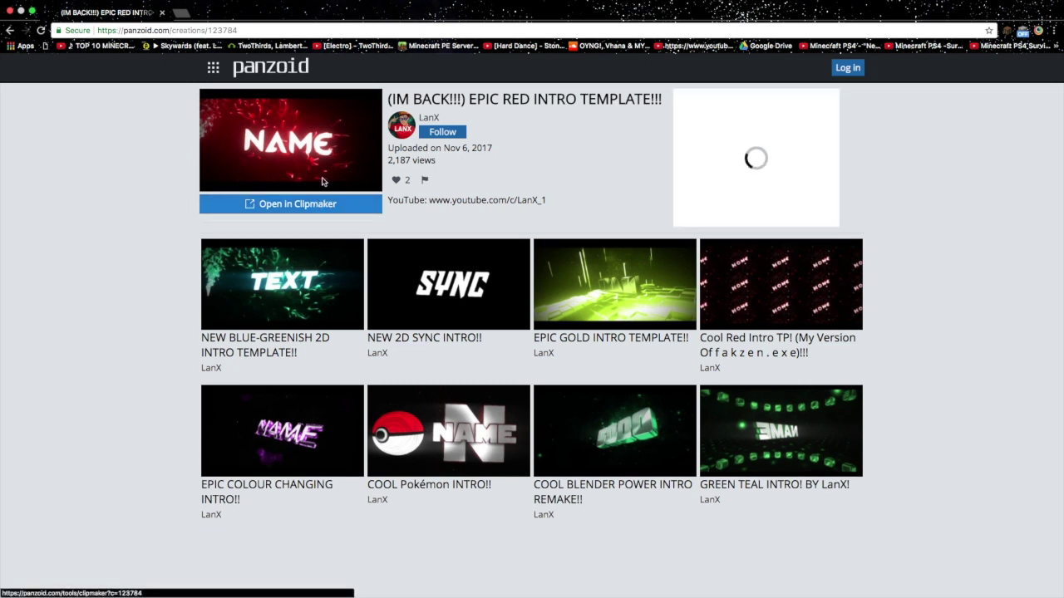
click(242, 31)
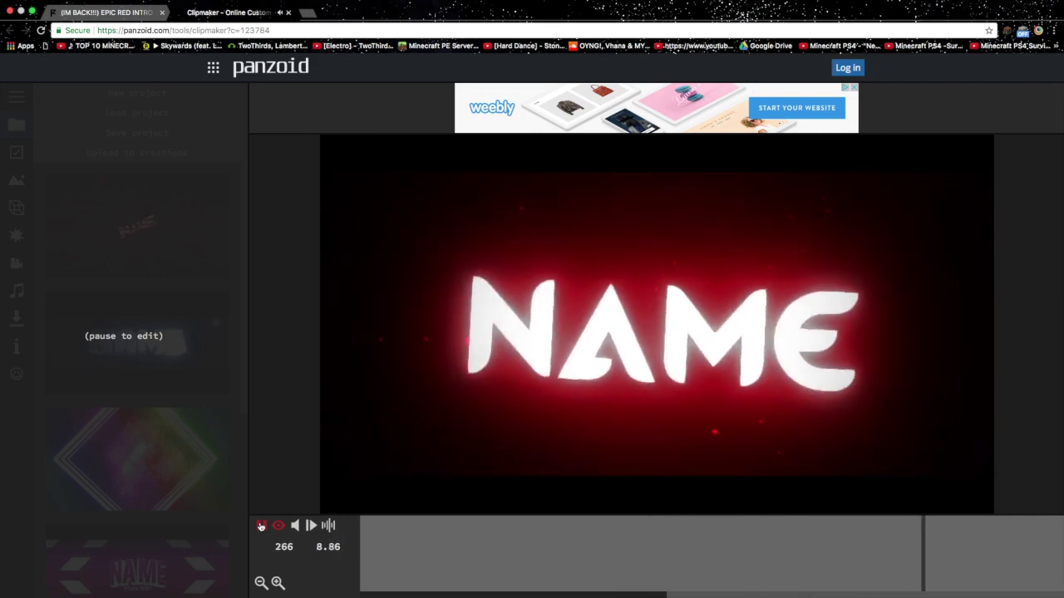
click(261, 526)
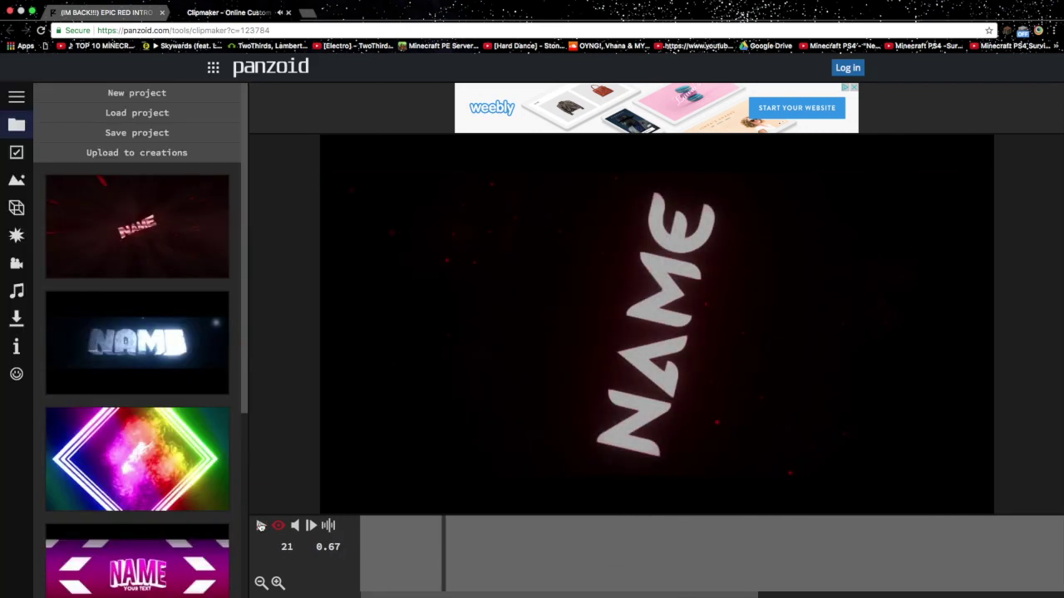
click(278, 526)
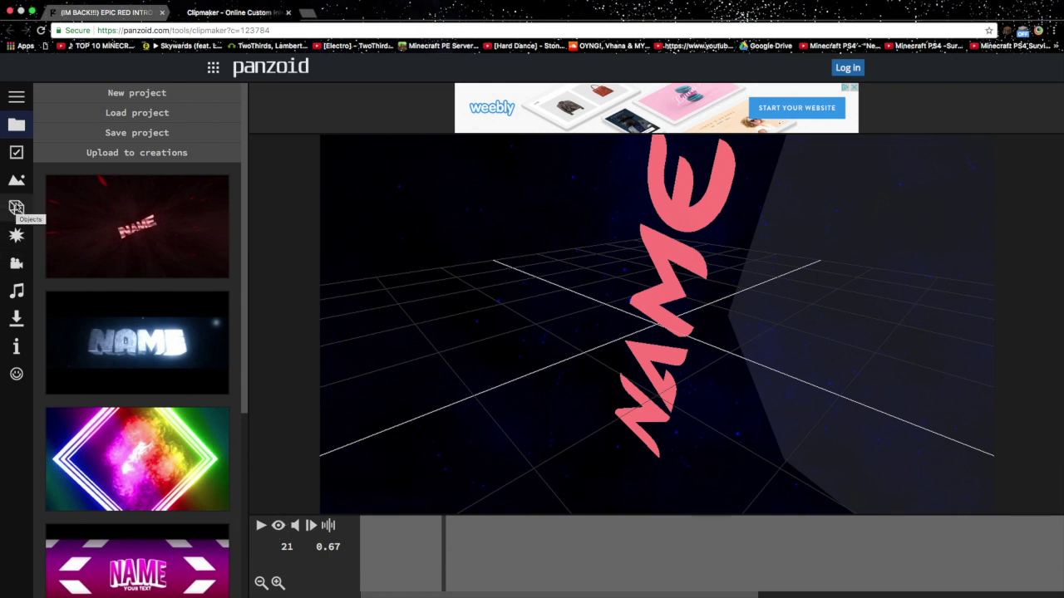
click(16, 208)
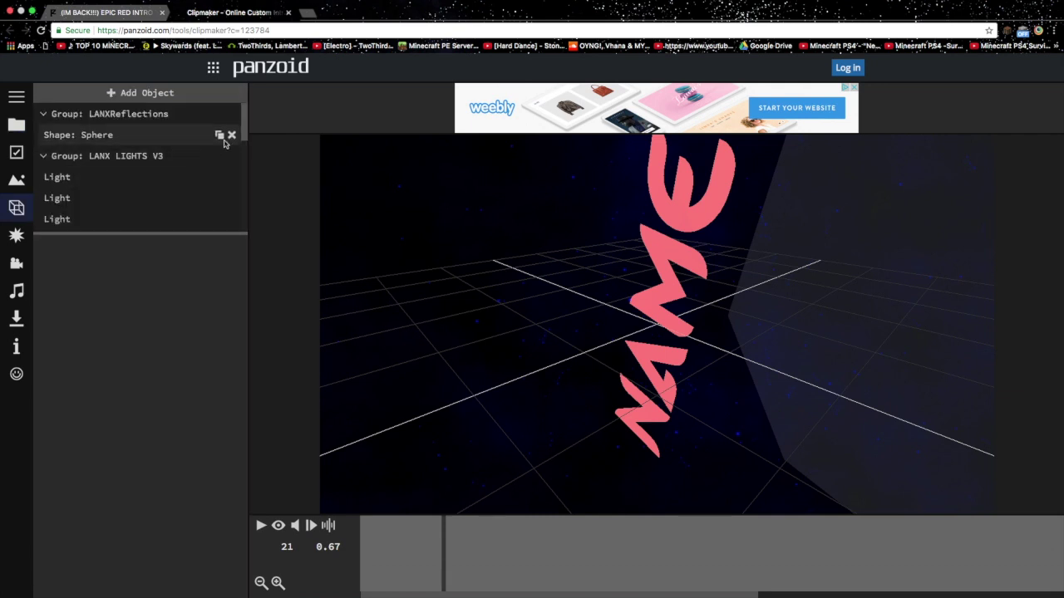
Replace the Text: NAME object's wording with RED RAGE and view the rendered title.
scroll(237, 166, down, 5)
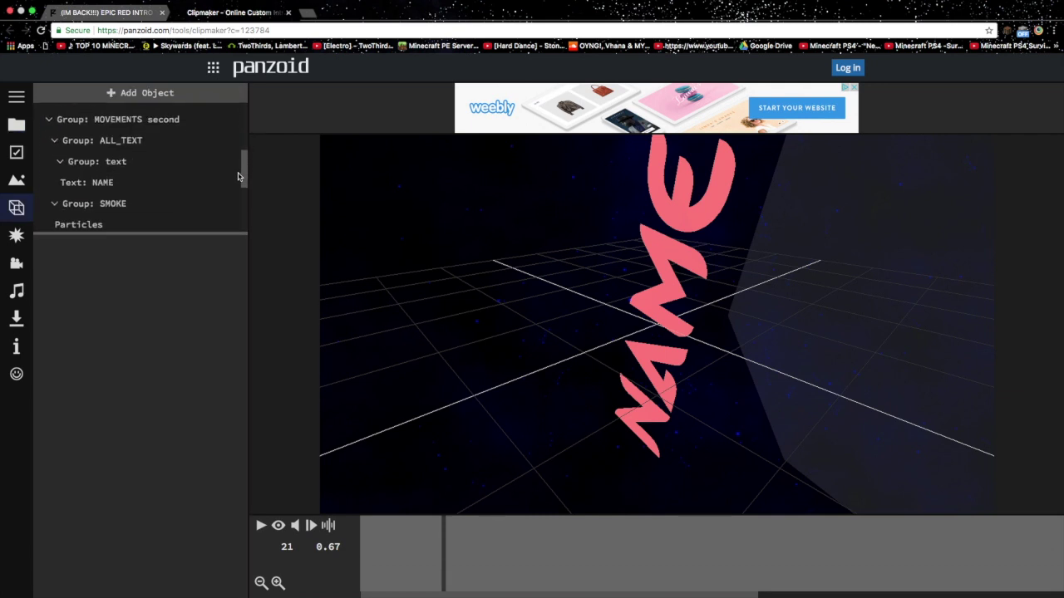
scroll(238, 177, down, 1)
scroll(224, 200, down, 4)
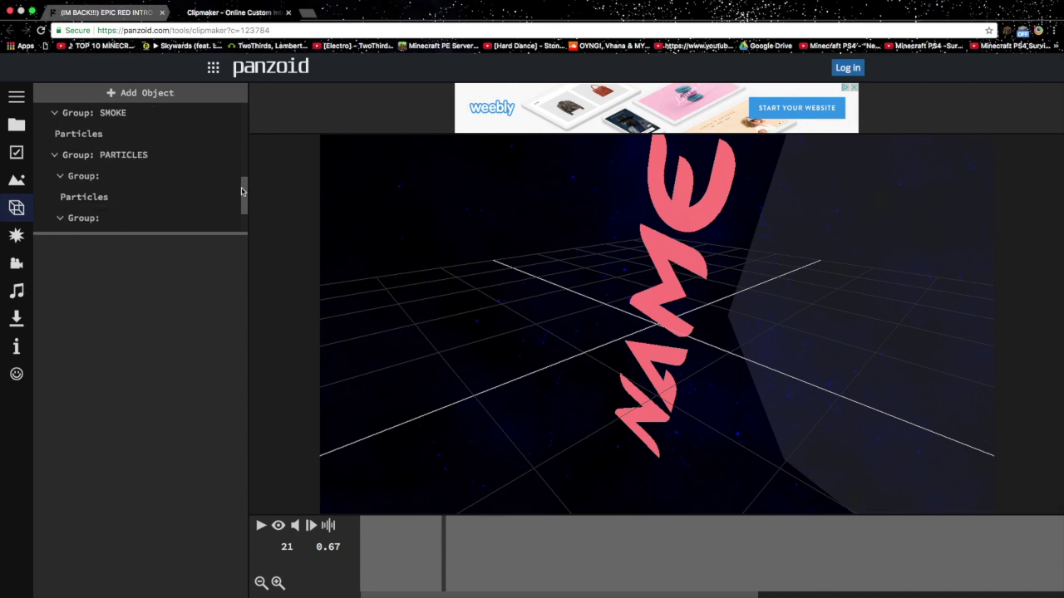
scroll(236, 177, up, 5)
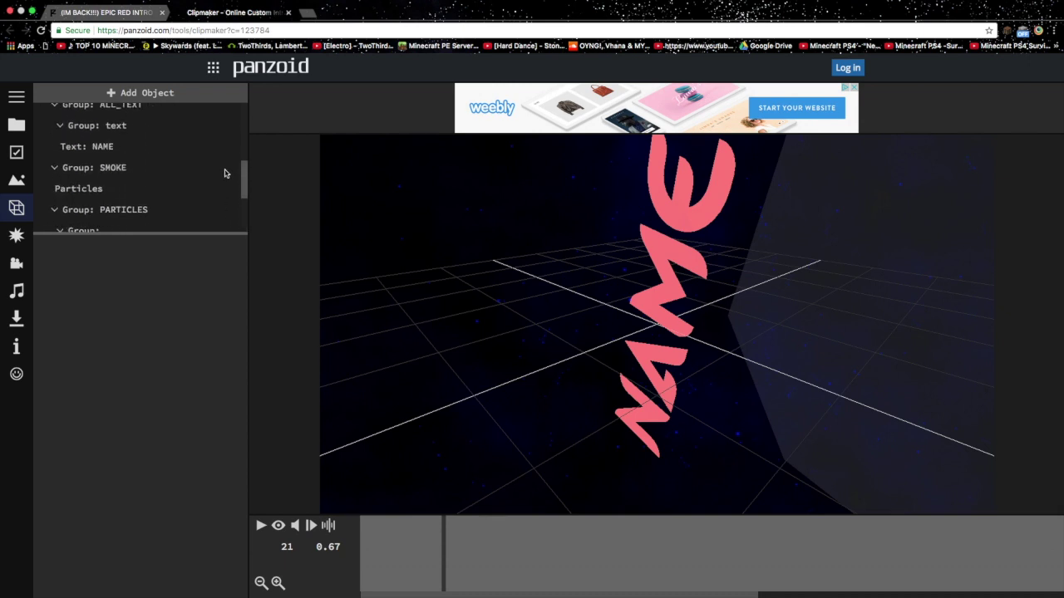
click(138, 150)
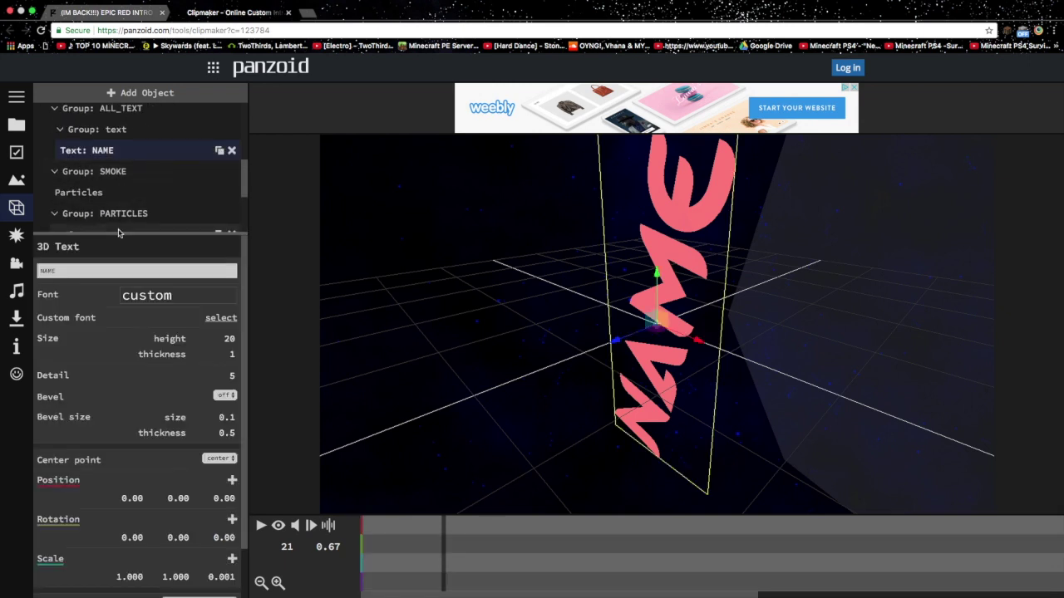
click(91, 271)
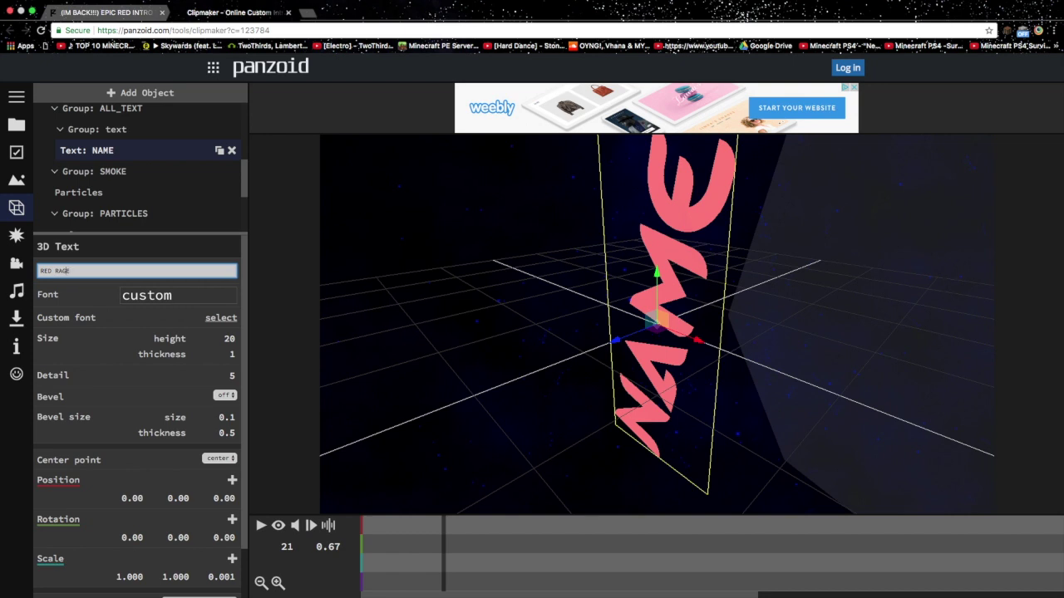
key(Return)
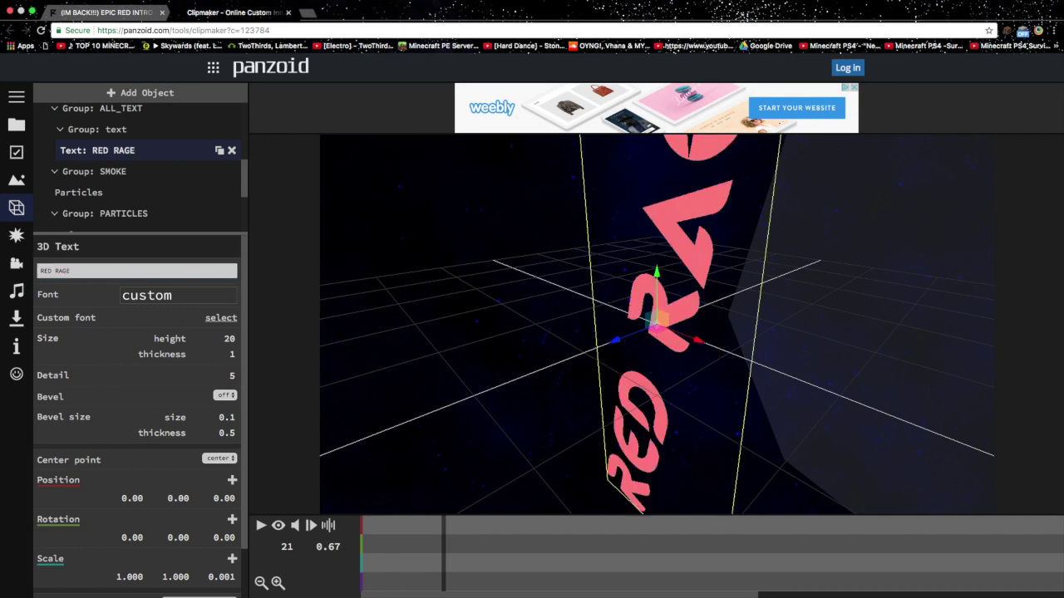
click(278, 526)
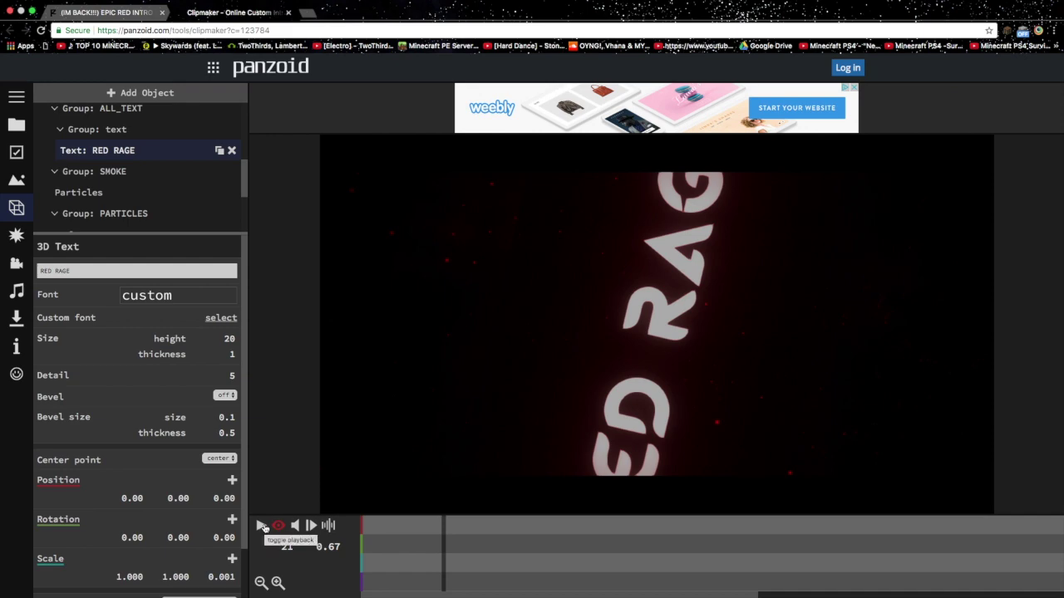
Play the RED RAGE intro once, pause it, and go back to the 3D editing view.
click(262, 526)
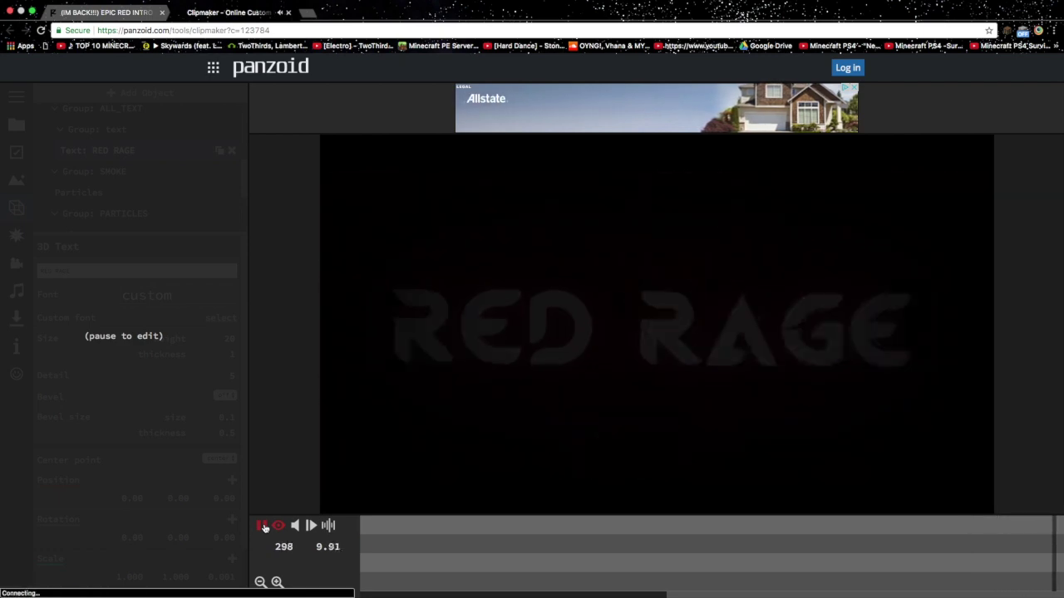
click(262, 526)
click(279, 525)
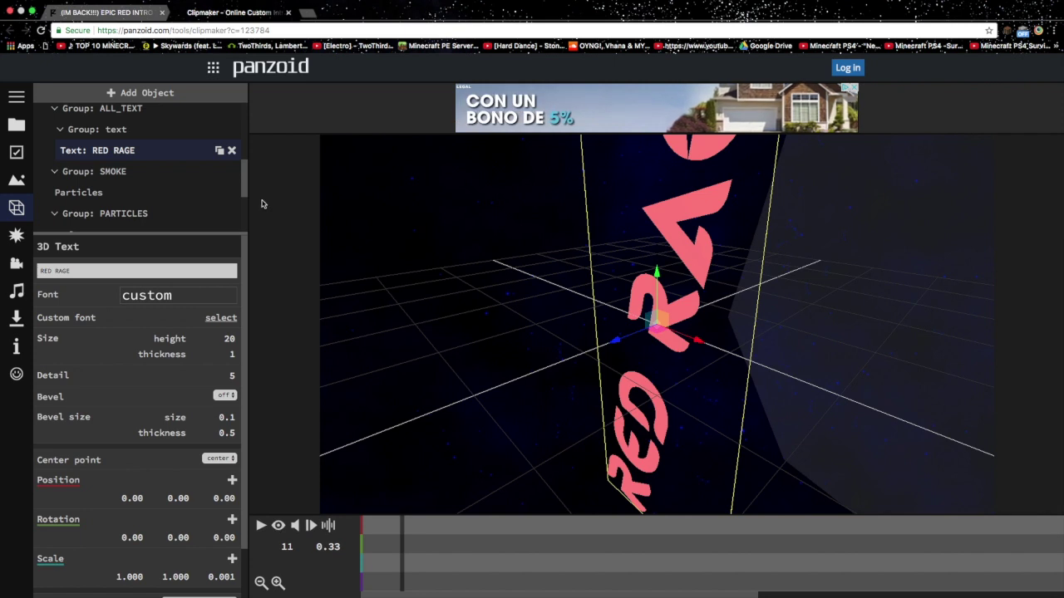
drag(246, 184, 244, 206)
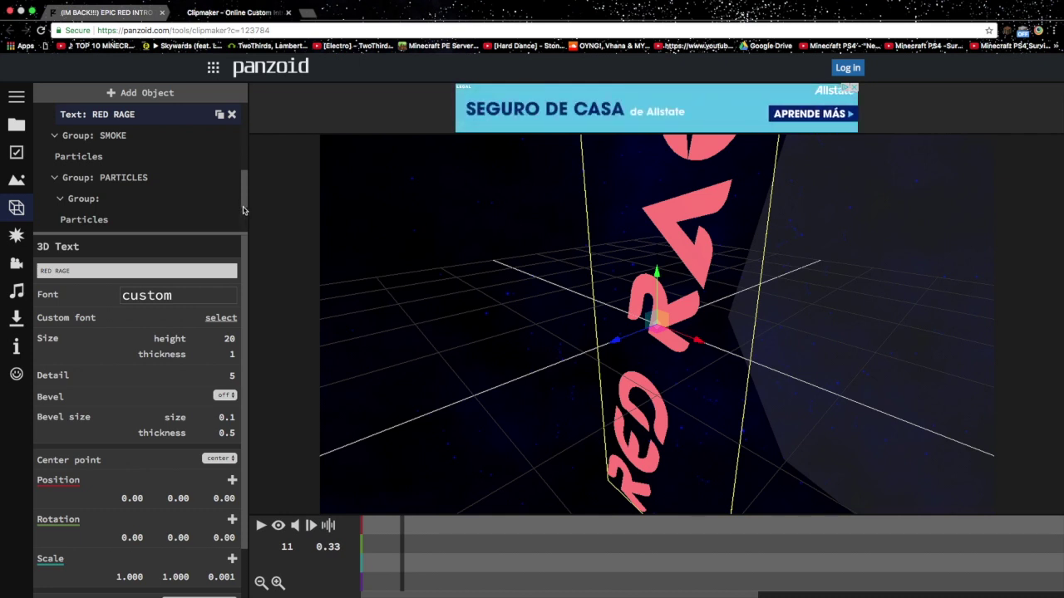
Render the RED RAGE intro in balanced mode as a .webm video.
click(18, 320)
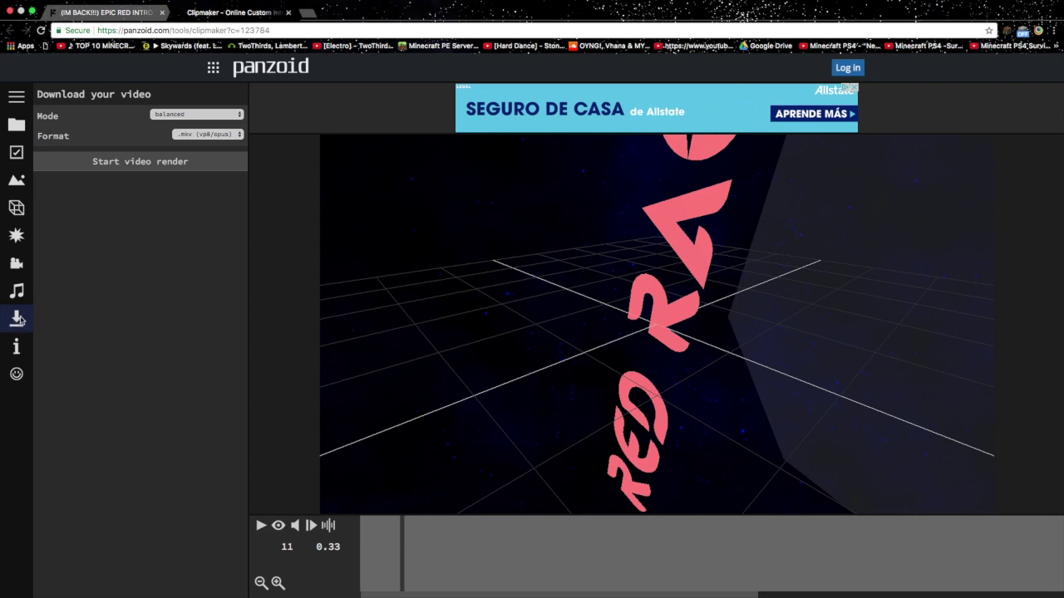
click(199, 135)
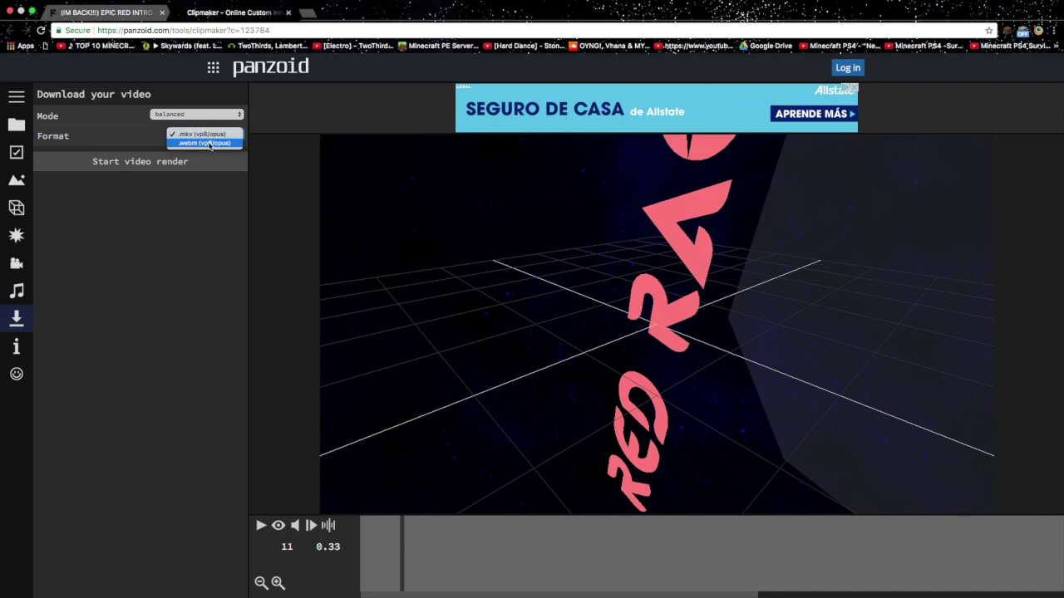
click(211, 143)
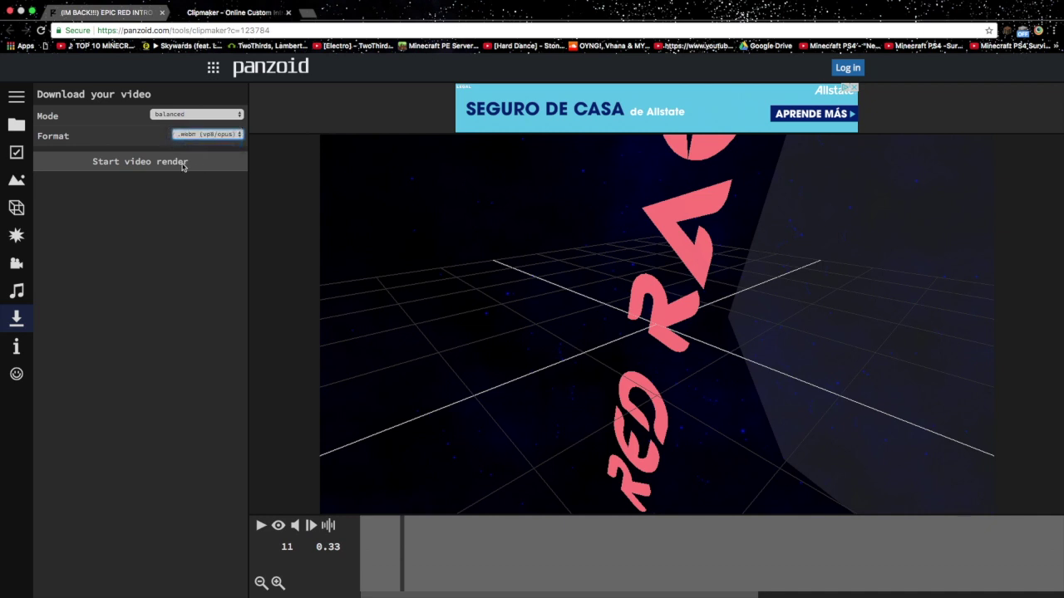
click(138, 162)
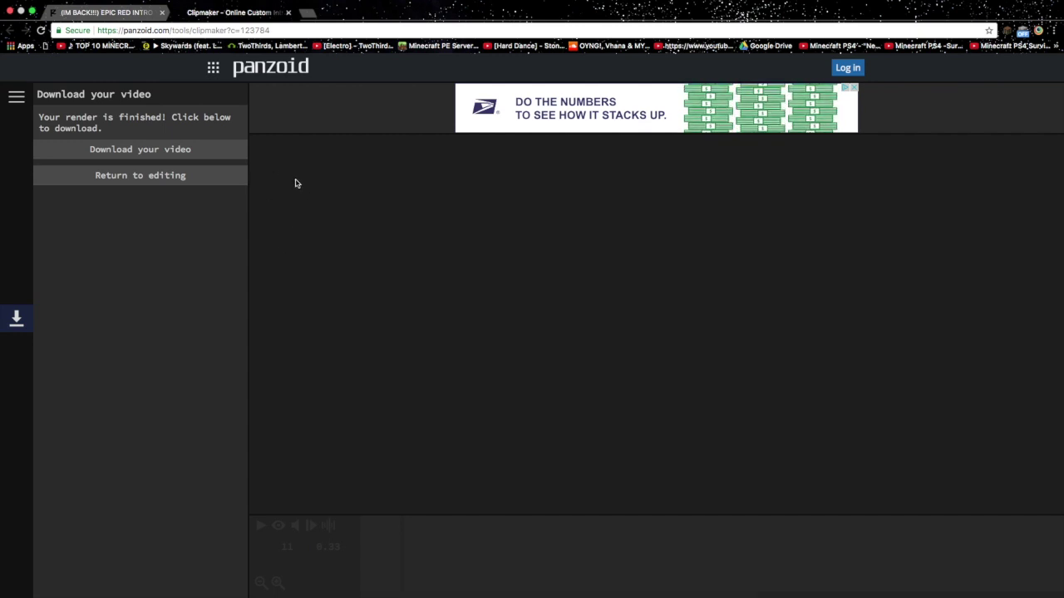
Download the finished render as video (6).webm and exit Chrome's full screen.
click(163, 150)
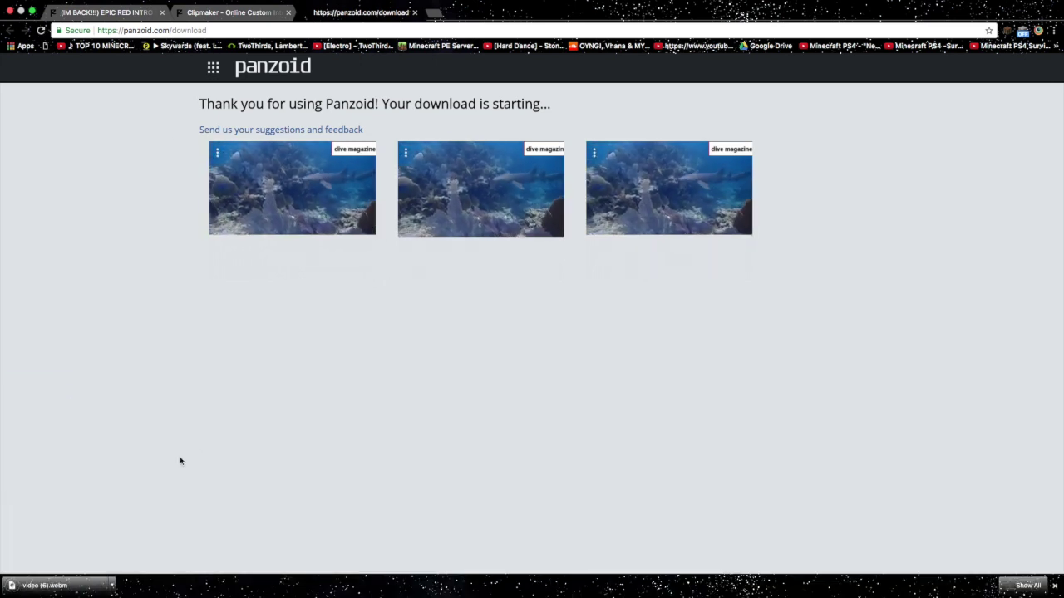
click(31, 11)
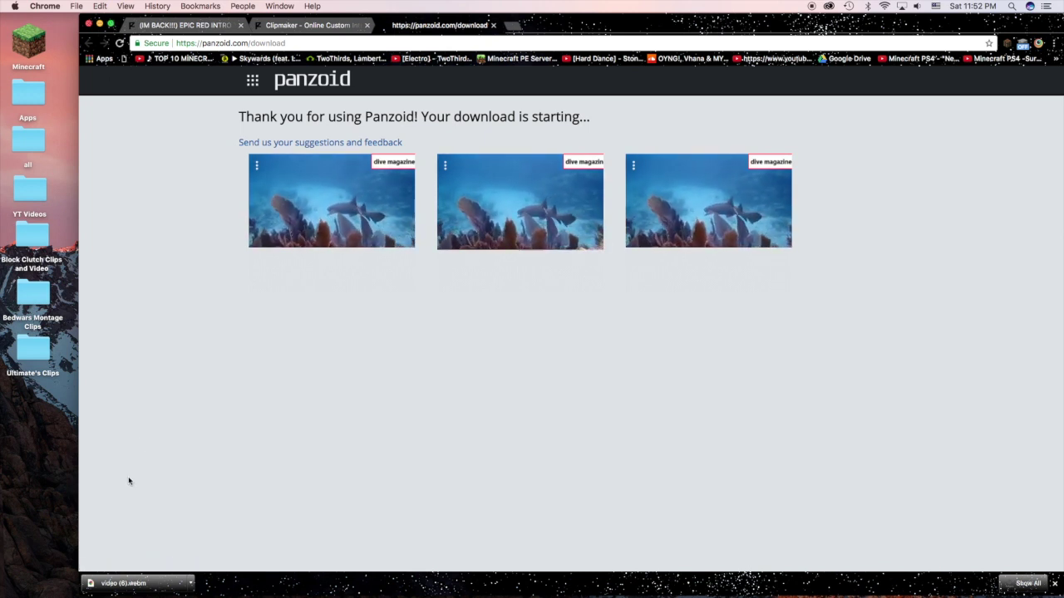
Move video (6).webm from the download bar onto the desktop and switch to Safari.
drag(92, 588, 41, 464)
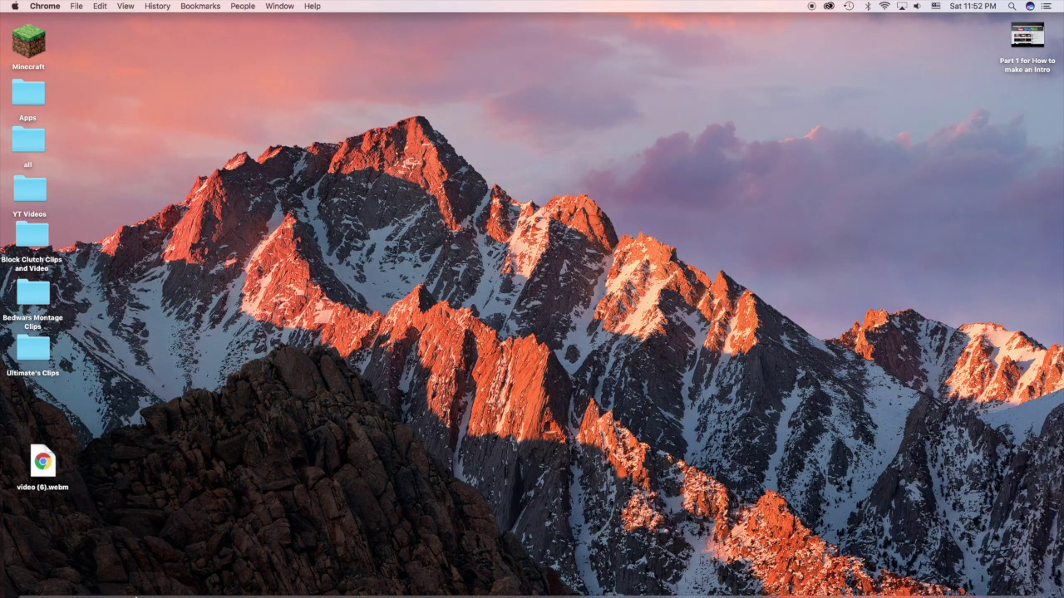
click(147, 584)
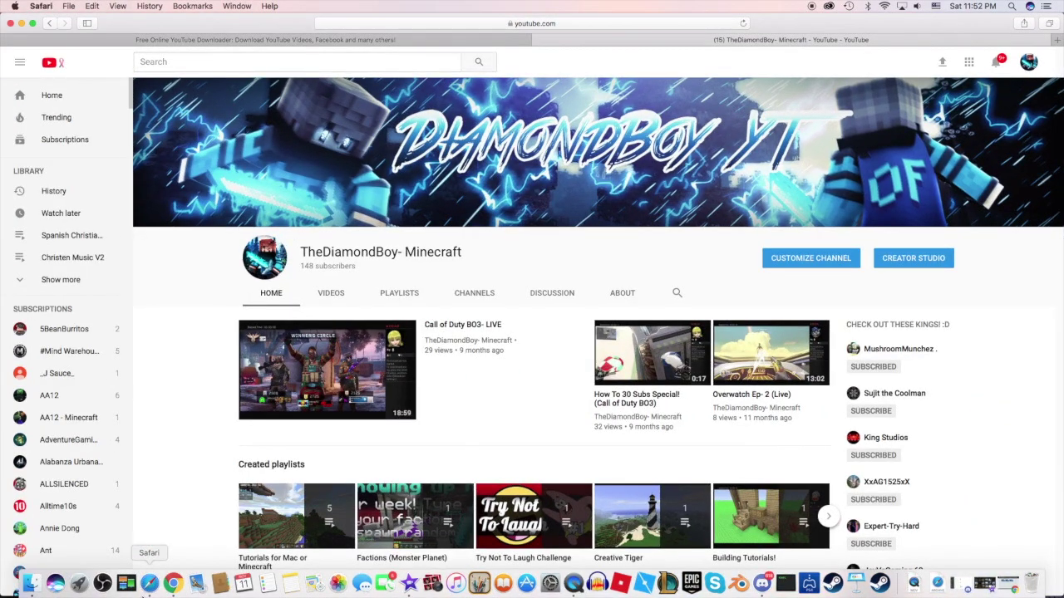
Upload Desktop > video (6).webm to the YouTube channel as a new video titled 'video 6'.
click(331, 39)
click(542, 43)
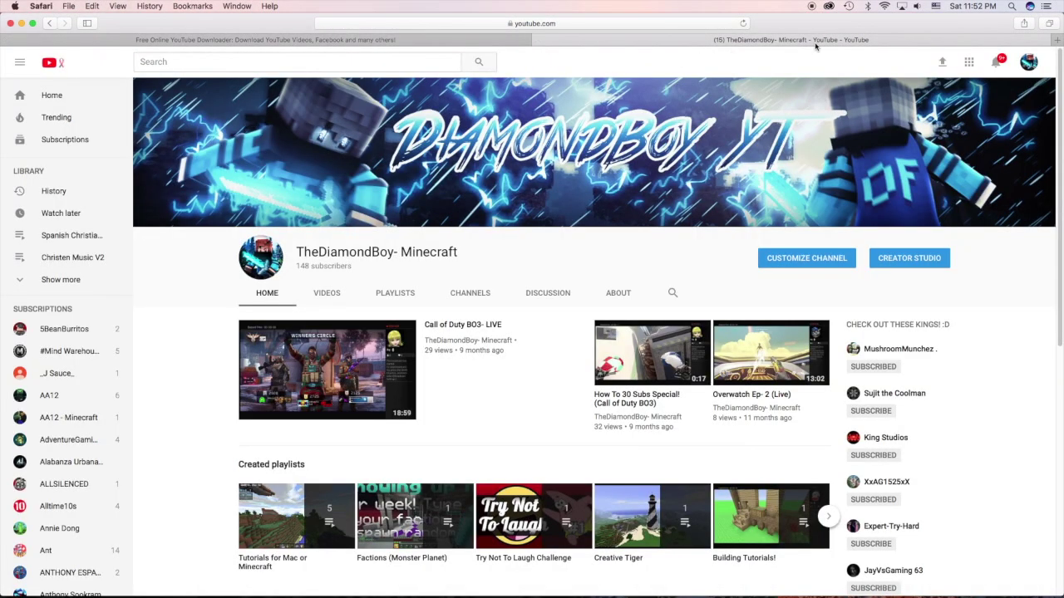
click(944, 63)
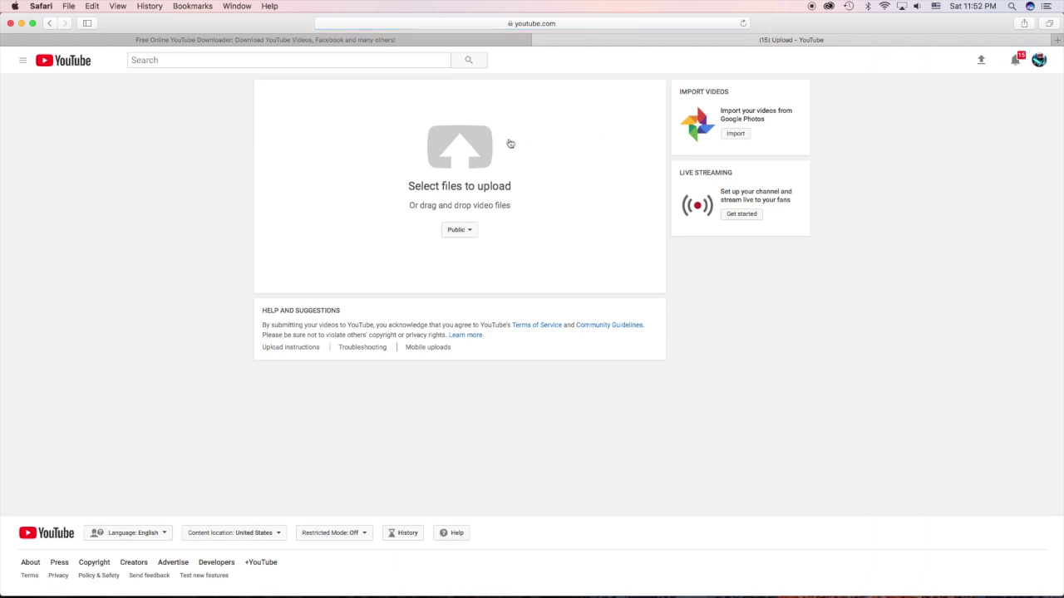
click(457, 157)
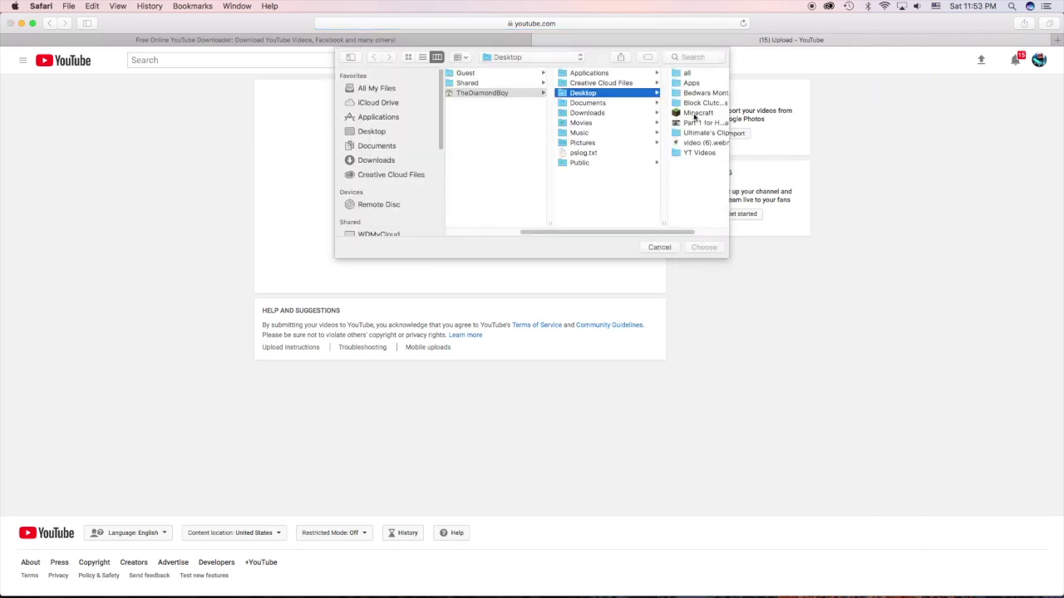
click(700, 143)
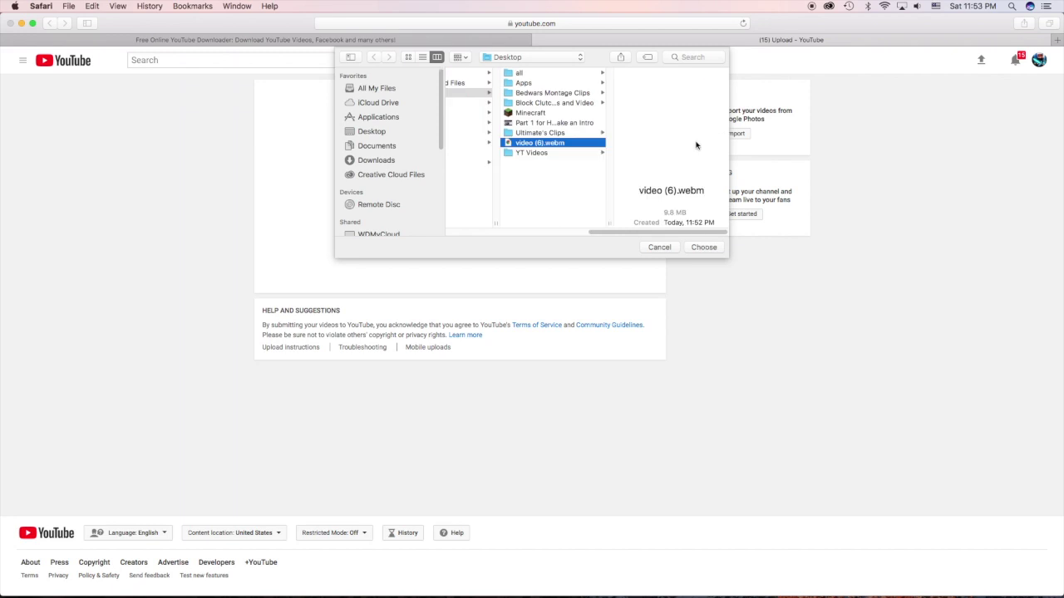
double_click(559, 144)
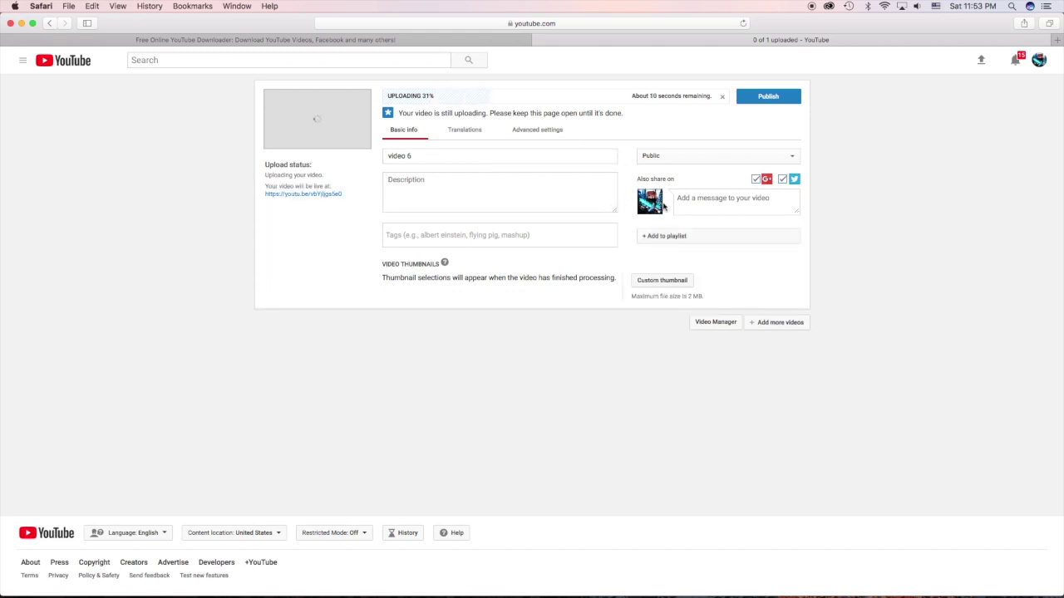
Change video 6's visibility from Public to Unlisted and finish once processing is done.
click(687, 160)
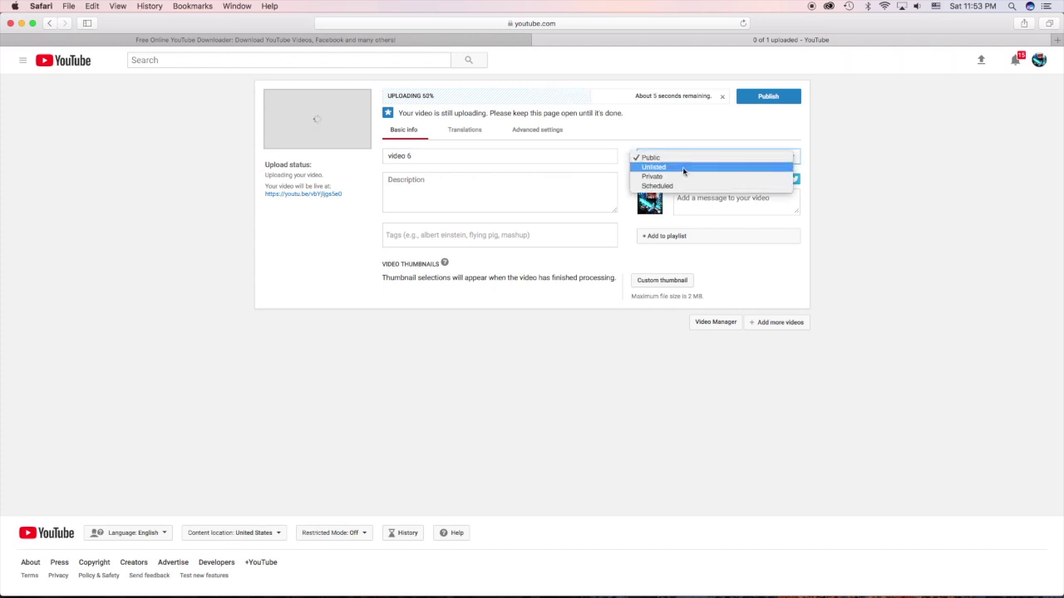
click(683, 167)
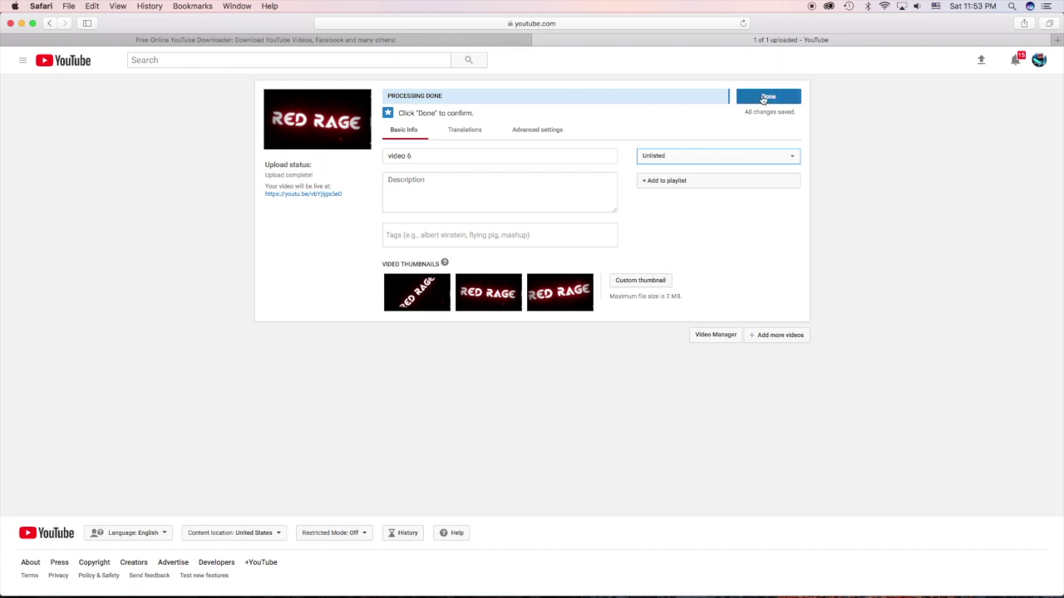
click(763, 98)
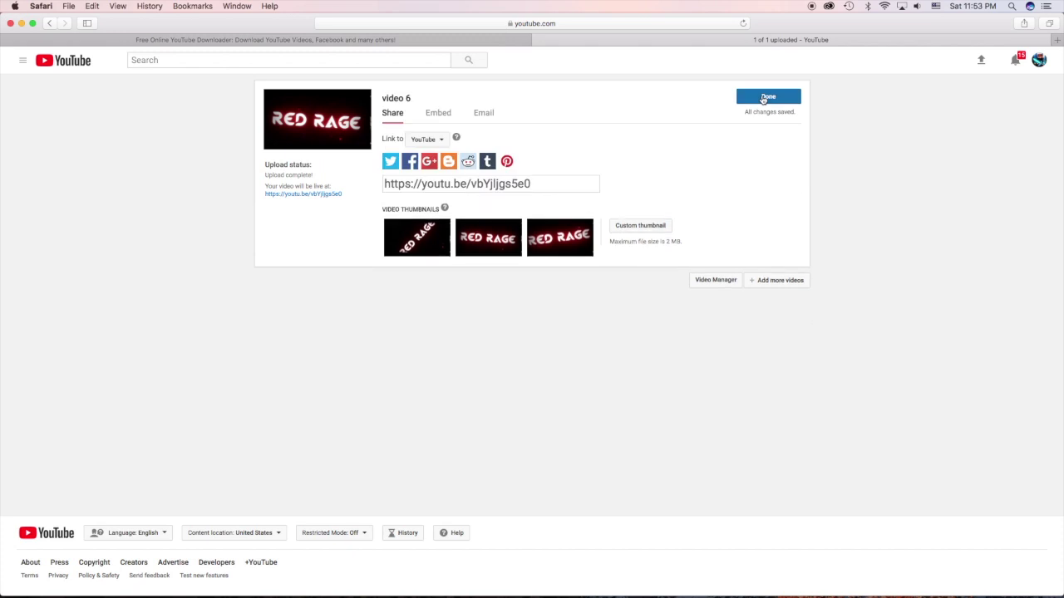
Copy video 6's YouTube address, submit it on SaveFrom.net, then return to the YouTube tab.
click(392, 47)
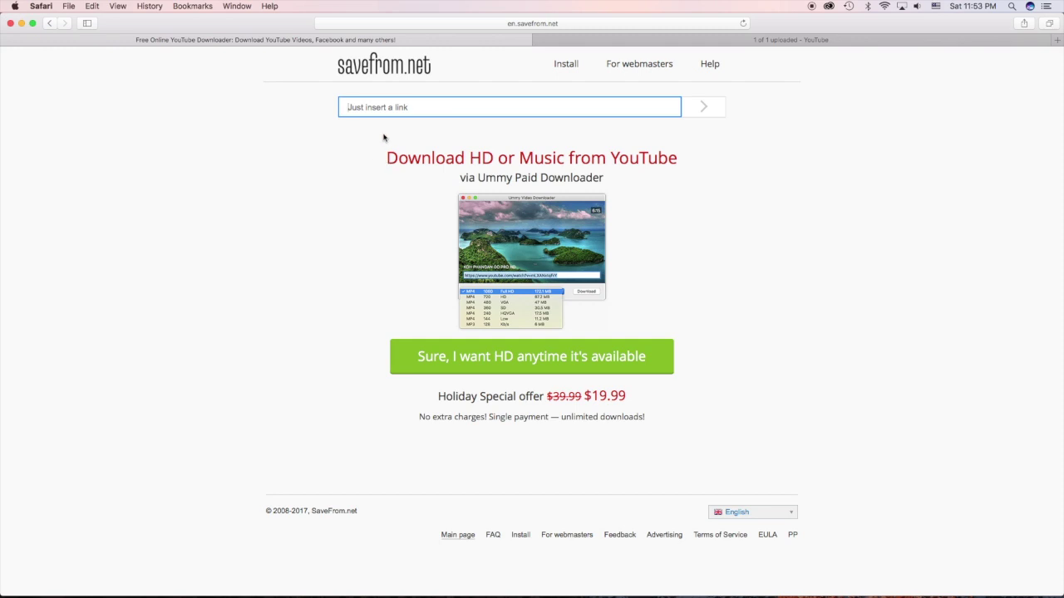
click(573, 40)
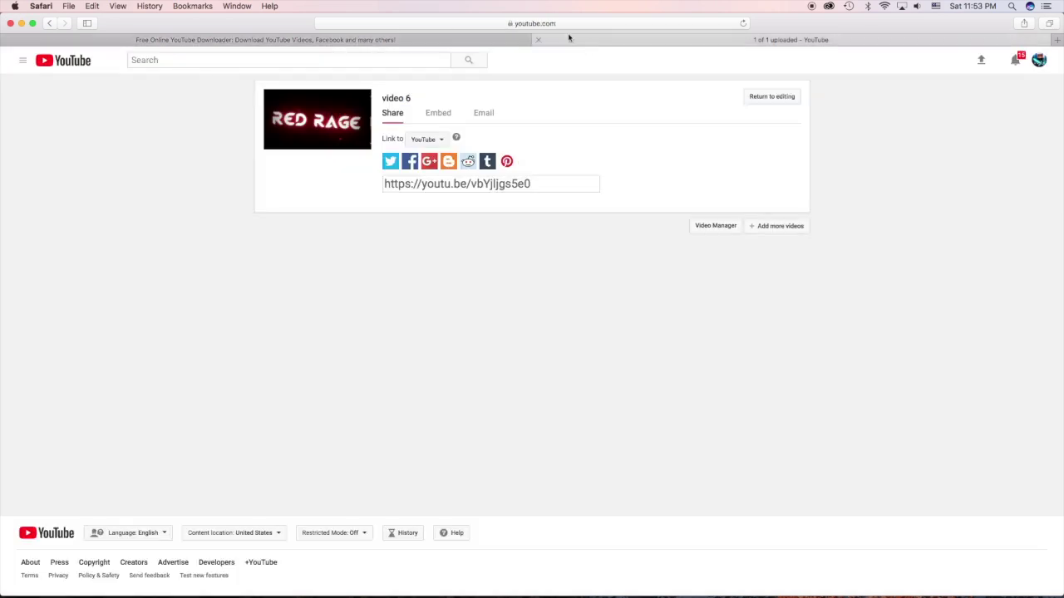
click(536, 23)
key(super+c)
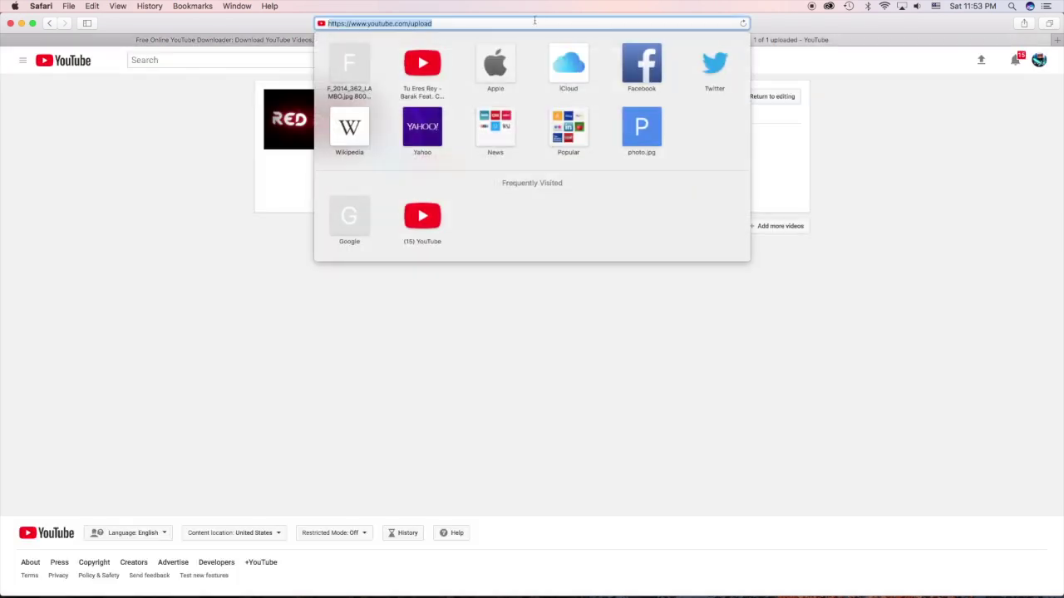
click(222, 44)
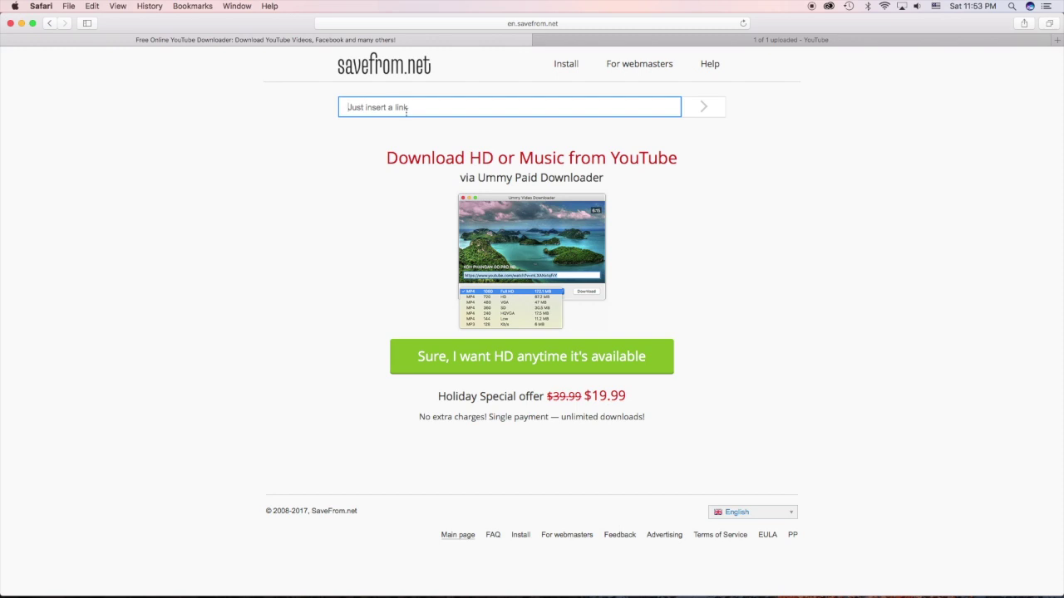
key(super+v)
click(698, 107)
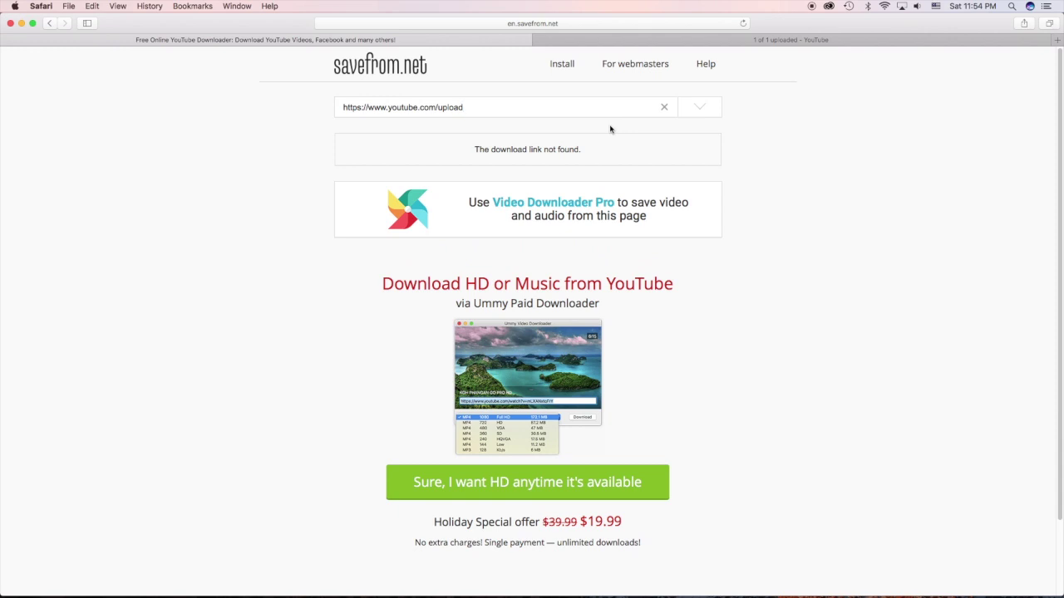
click(685, 39)
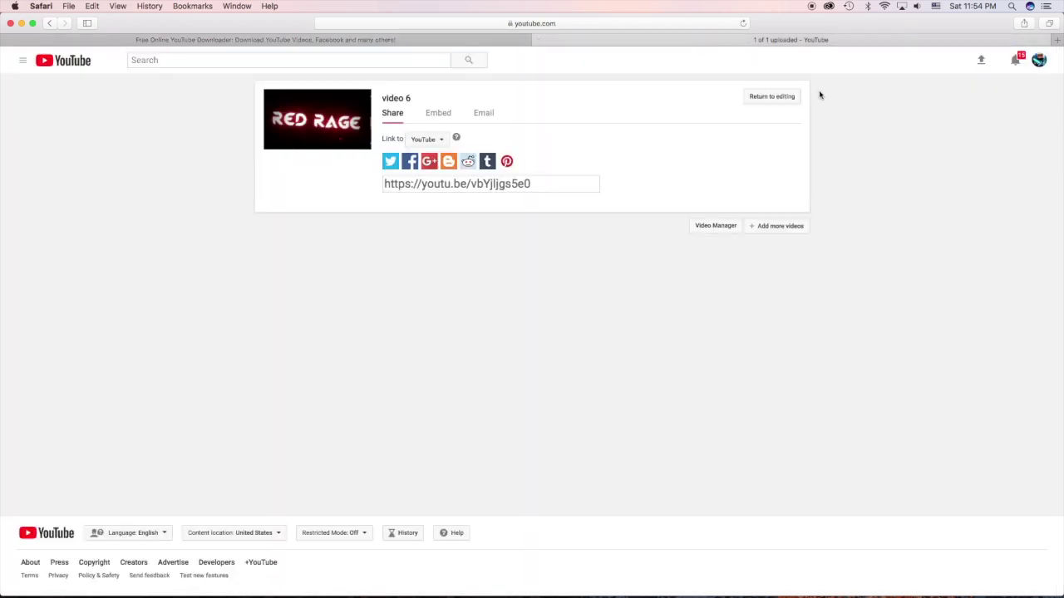
Open the uploaded video 6 watch page for its link and close the finished upload page.
click(303, 119)
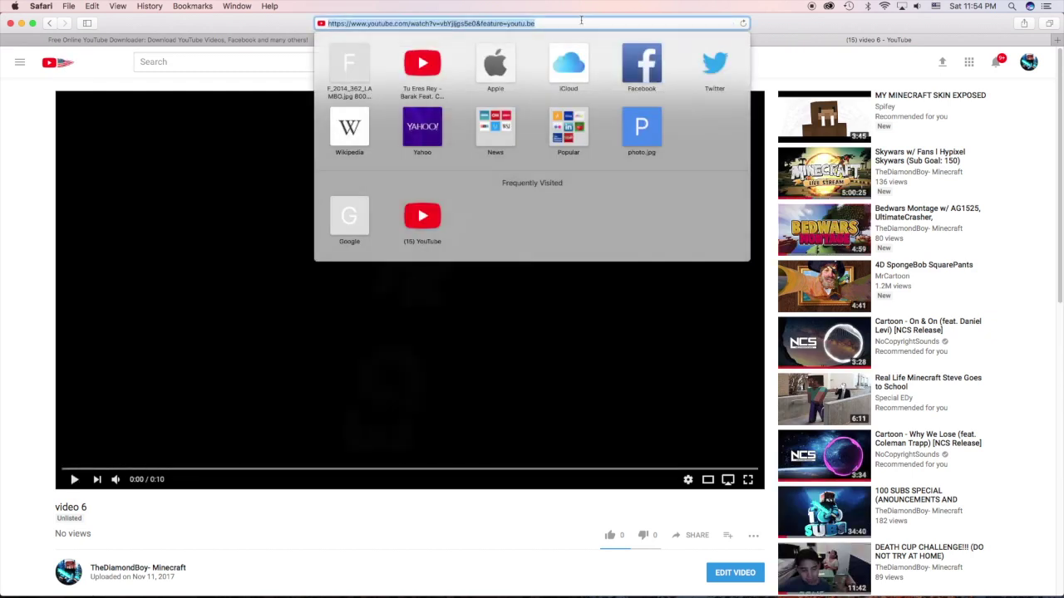
click(274, 40)
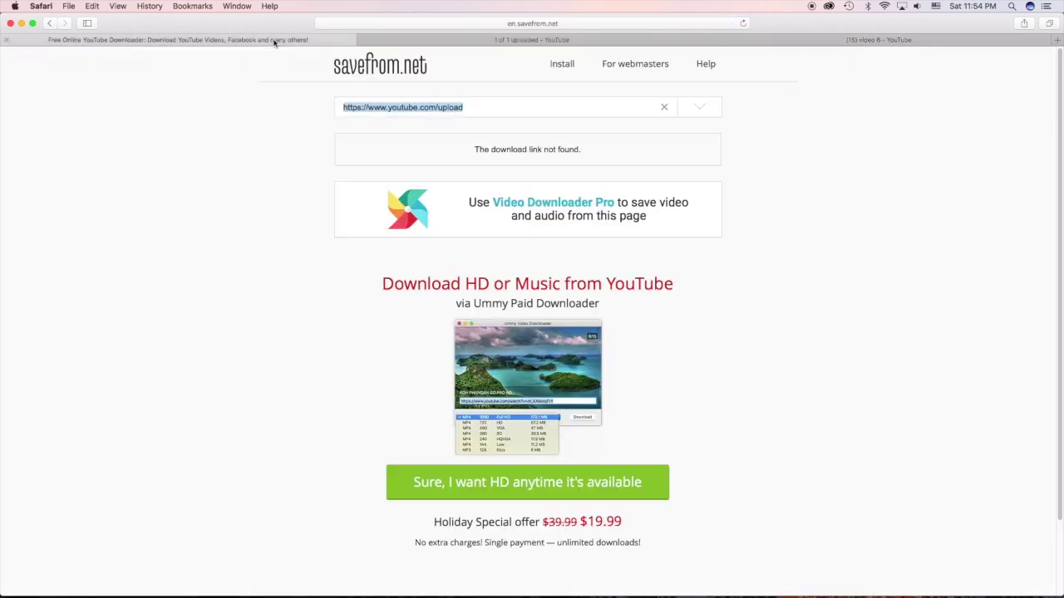
click(361, 40)
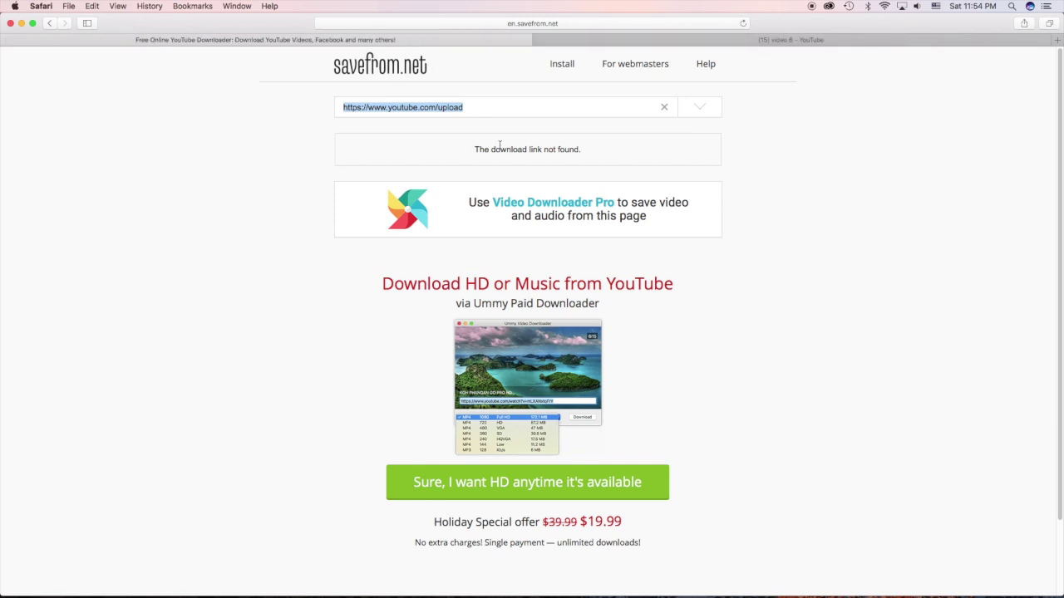
Paste the video 6 link into SaveFrom.net, submit it, and download the RED RAGE video as MP4 360.
key(BackSpace)
text(https://www.youtube.com/watch?v=vbYJljgs5e0&feature=youtu.be)
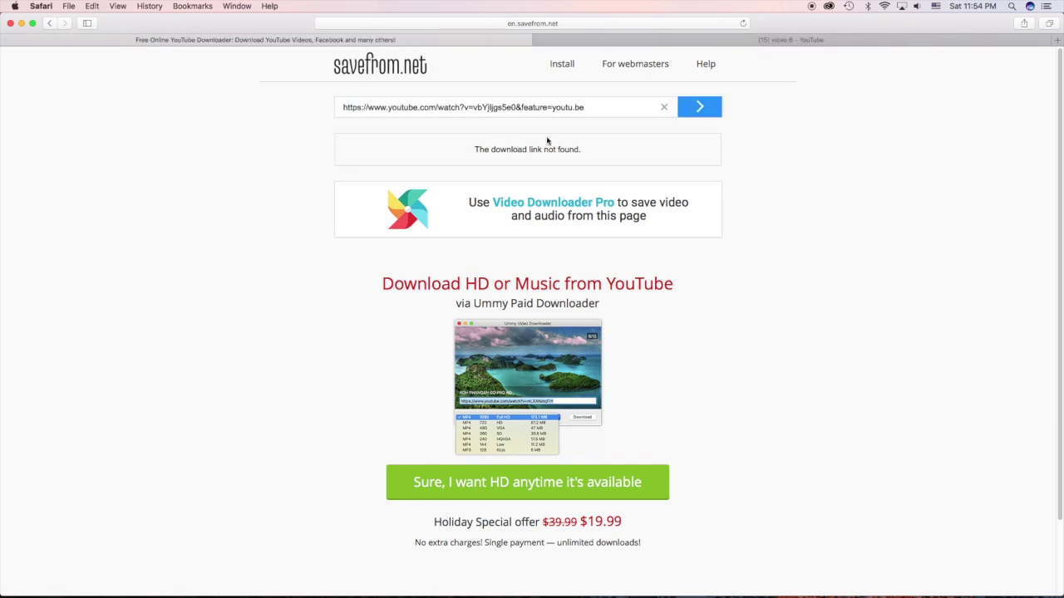
click(700, 108)
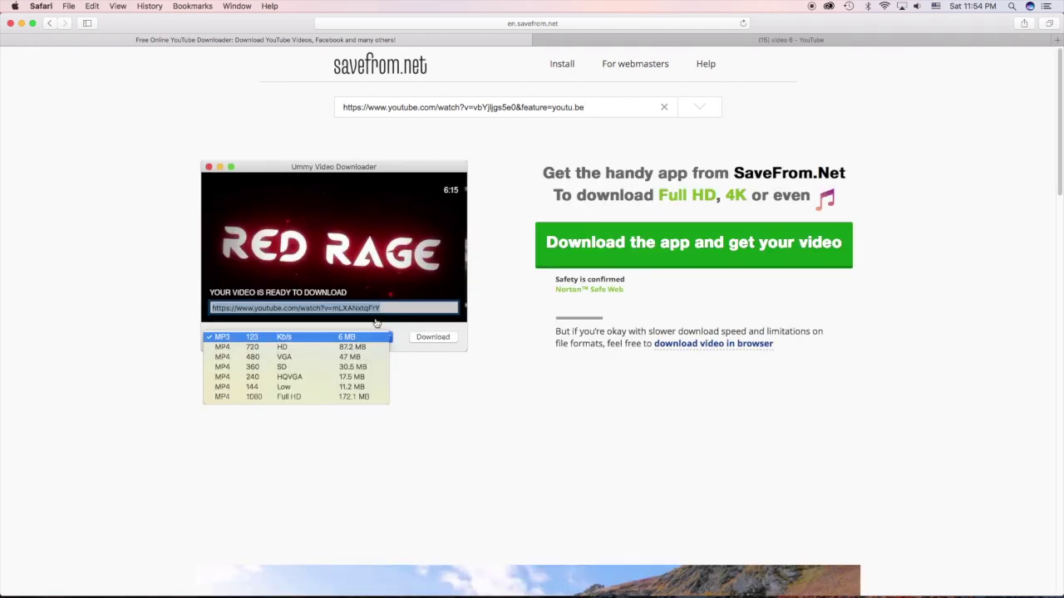
click(689, 343)
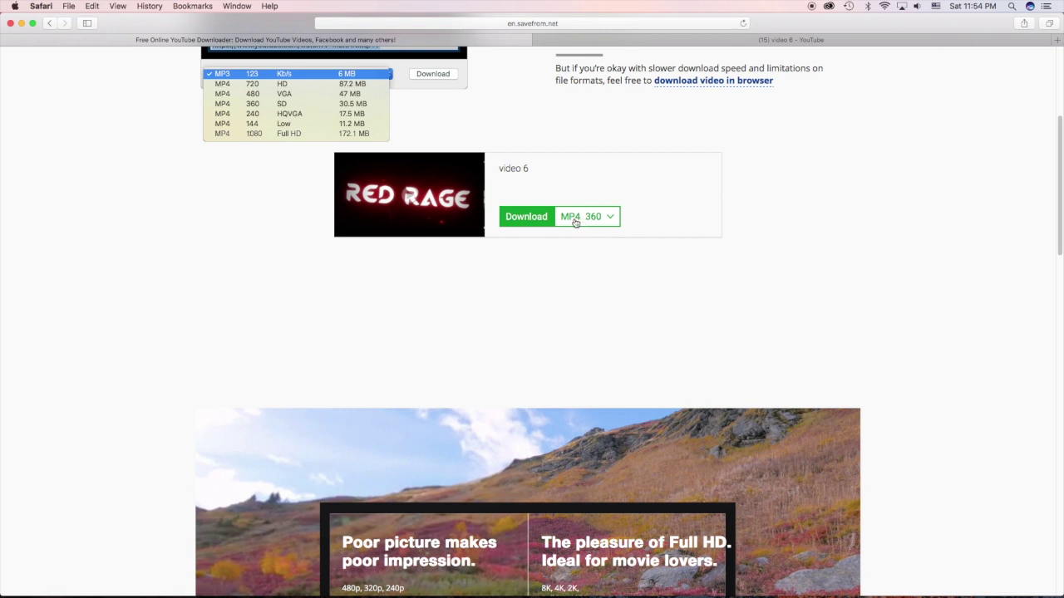
click(520, 222)
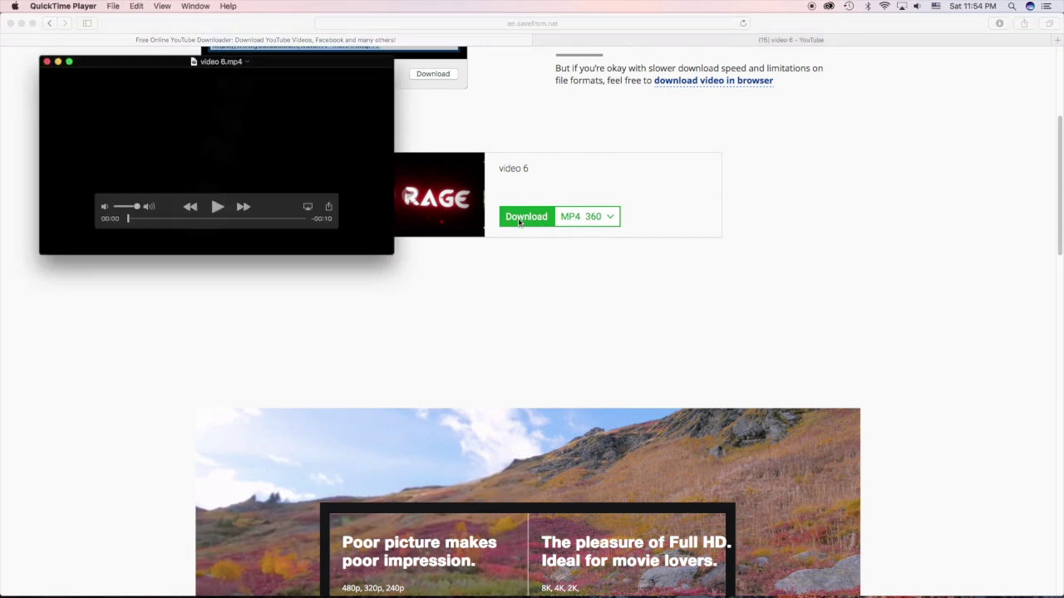
Play video 6.mp4 in QuickTime to check the RED RAGE intro, close it, and hide the browser.
click(217, 206)
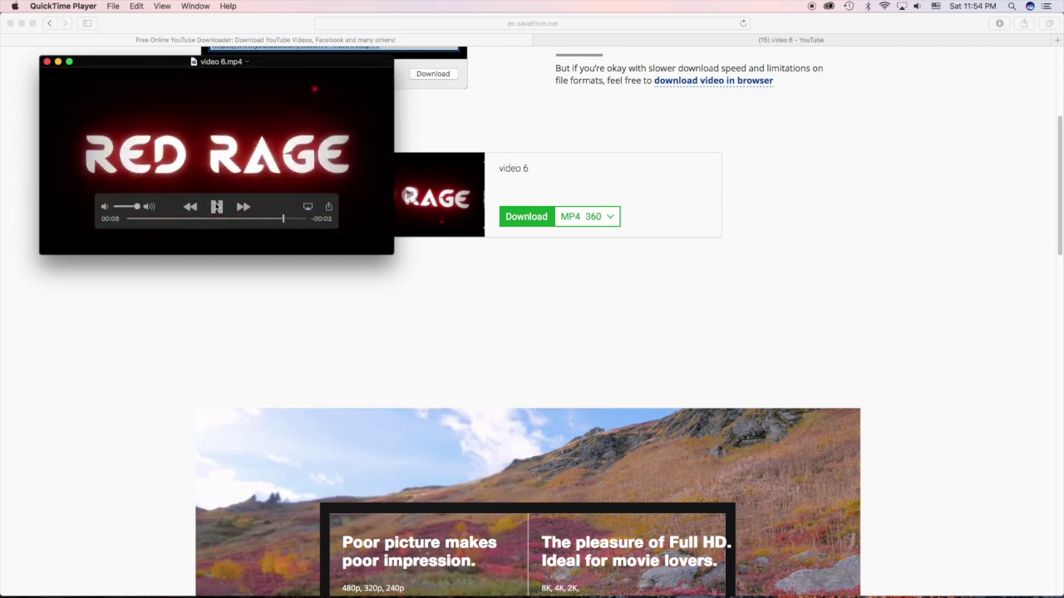
click(48, 62)
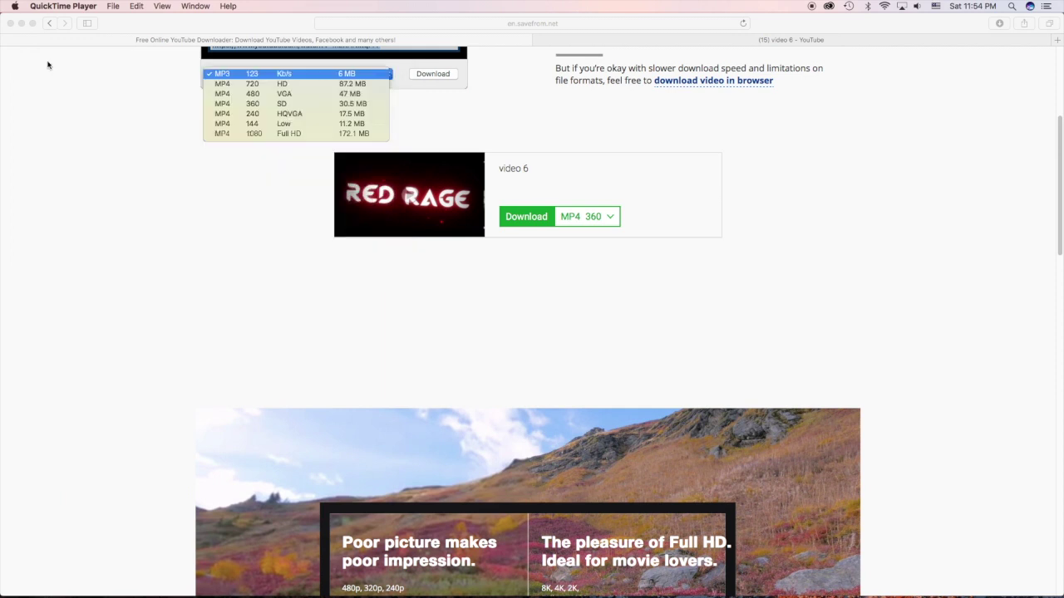
click(706, 146)
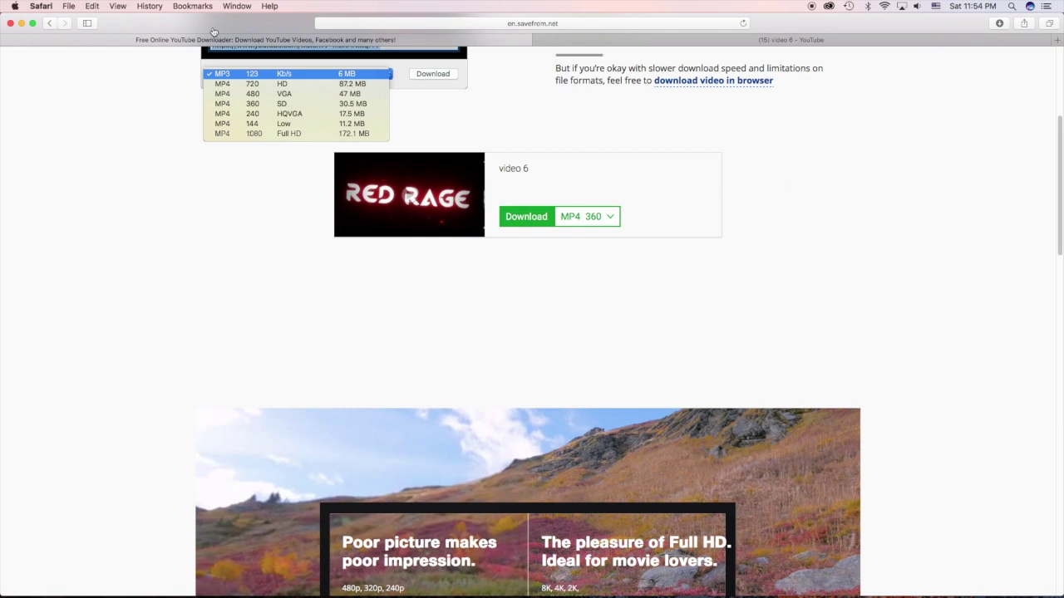
click(22, 22)
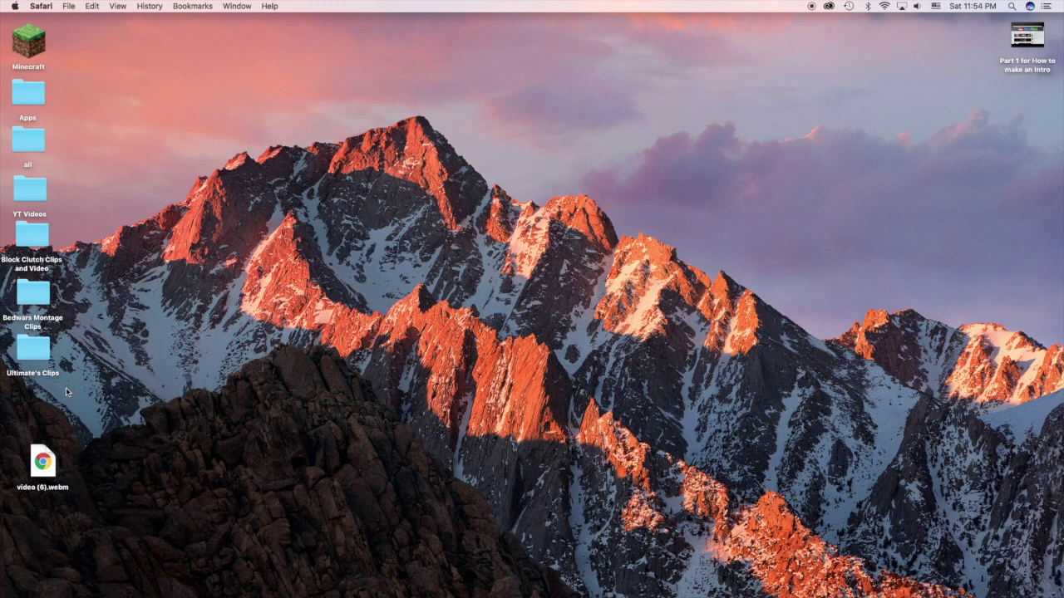
Restore the browser window, exit full screen, and shrink it to uncover the desktop.
click(148, 584)
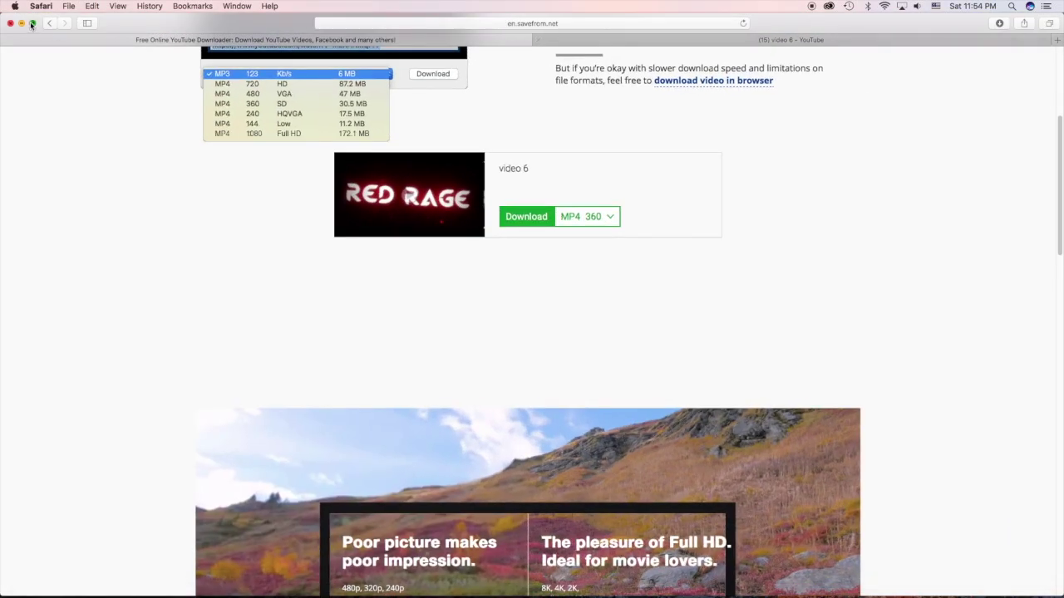
click(31, 25)
mouse_move(34, 3)
click(33, 22)
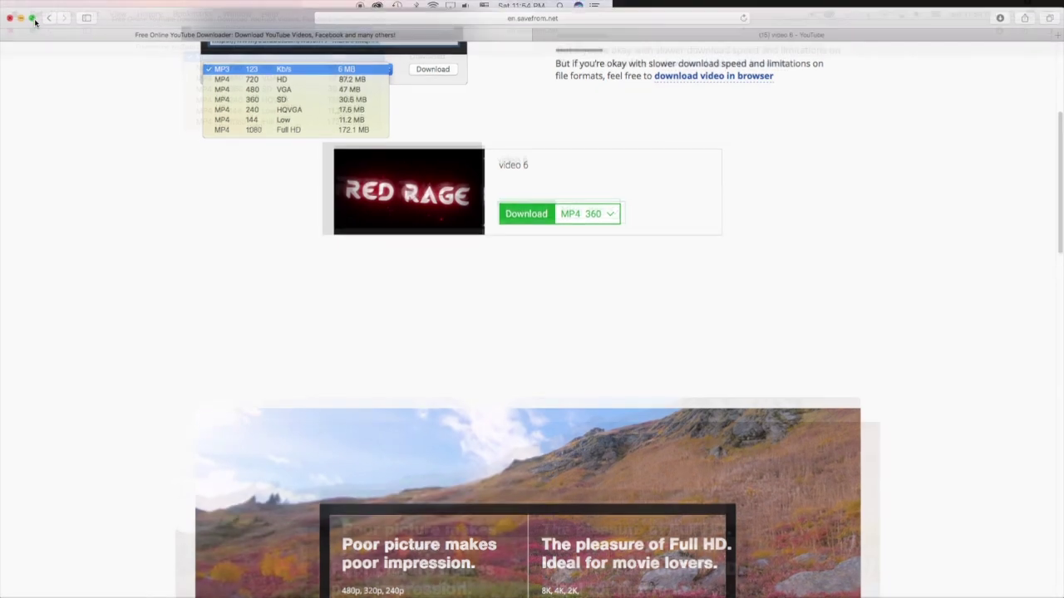
click(12, 6)
click(13, 6)
drag(1, 13, 403, 50)
Move video 6.mp4 from Downloads onto the desktop, clear the downloads list, and hide the browser.
click(999, 59)
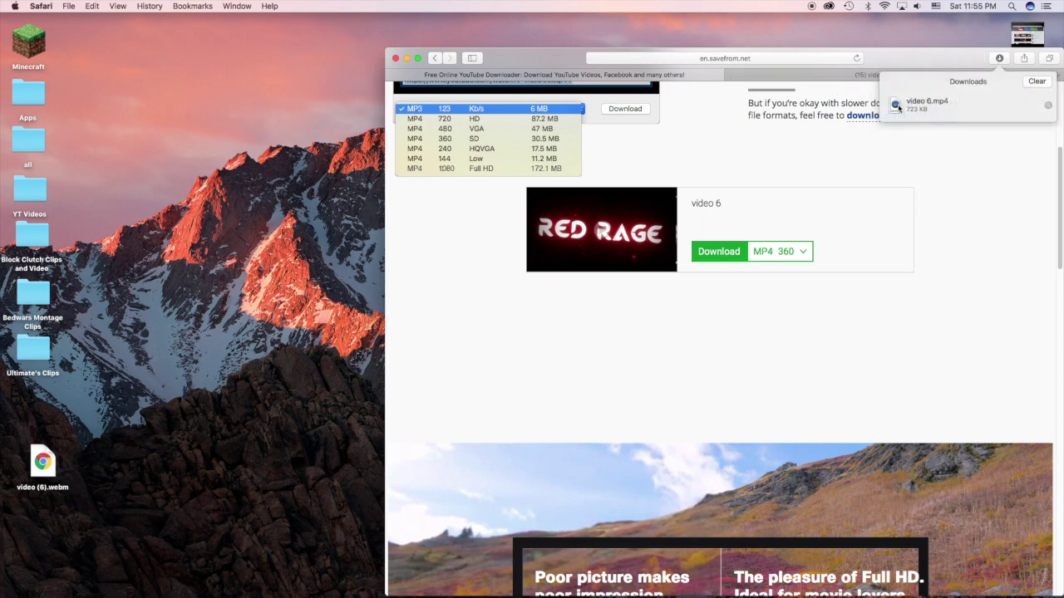
drag(898, 108, 233, 141)
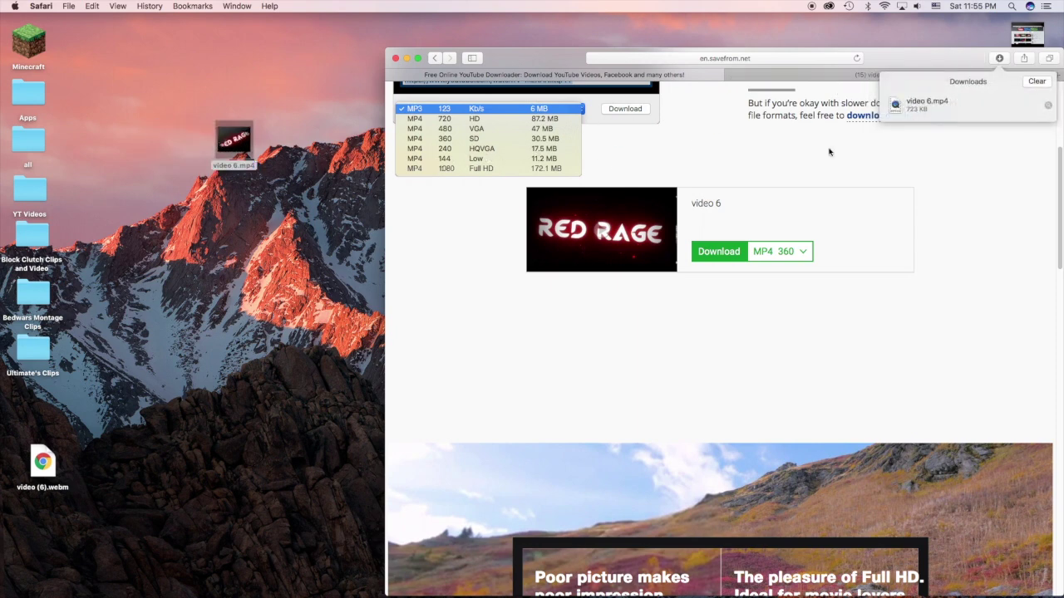
click(1036, 81)
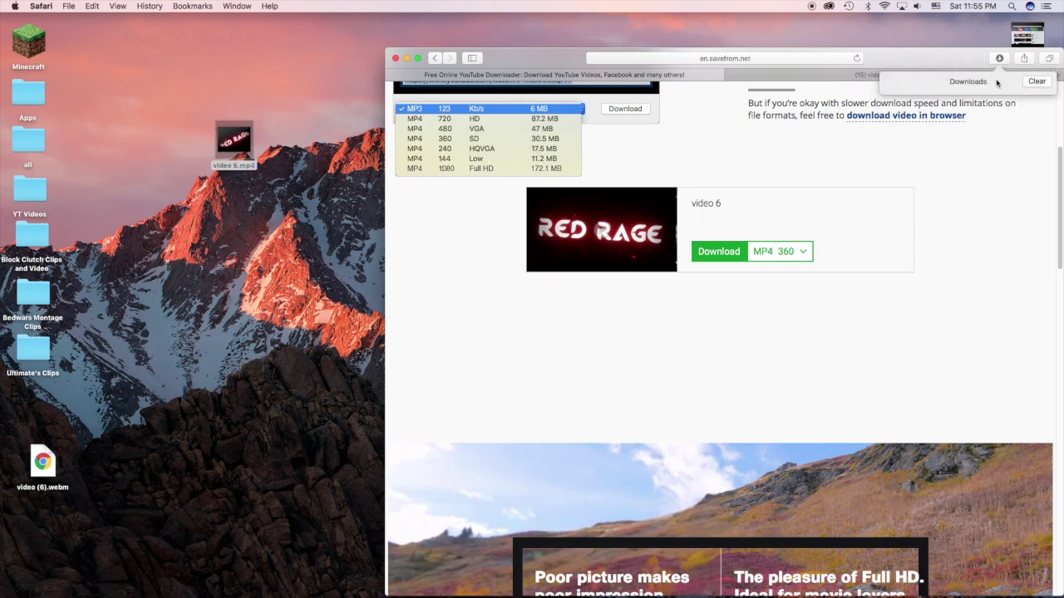
click(406, 58)
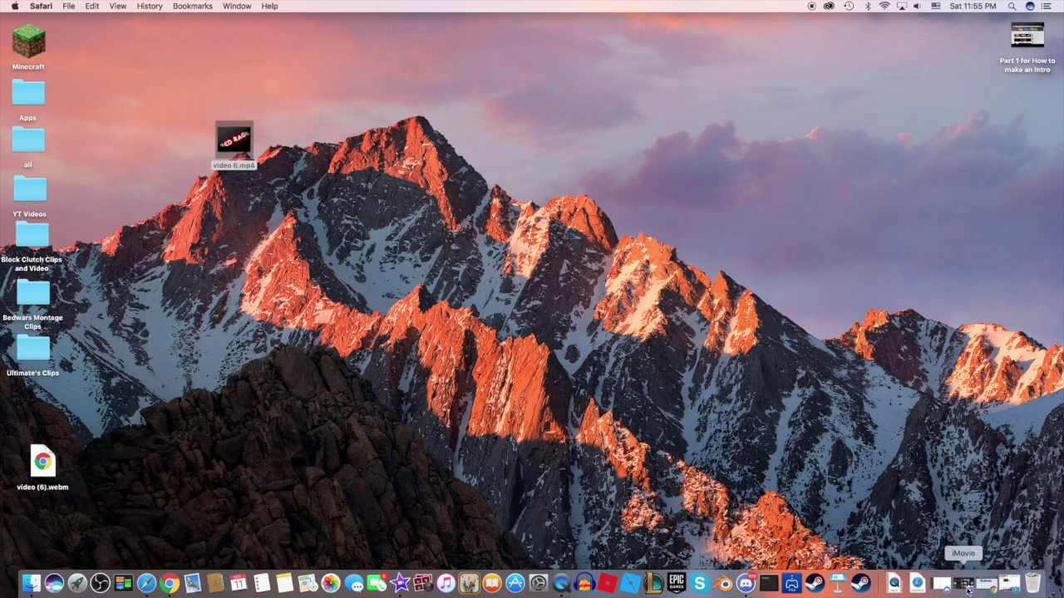
click(965, 586)
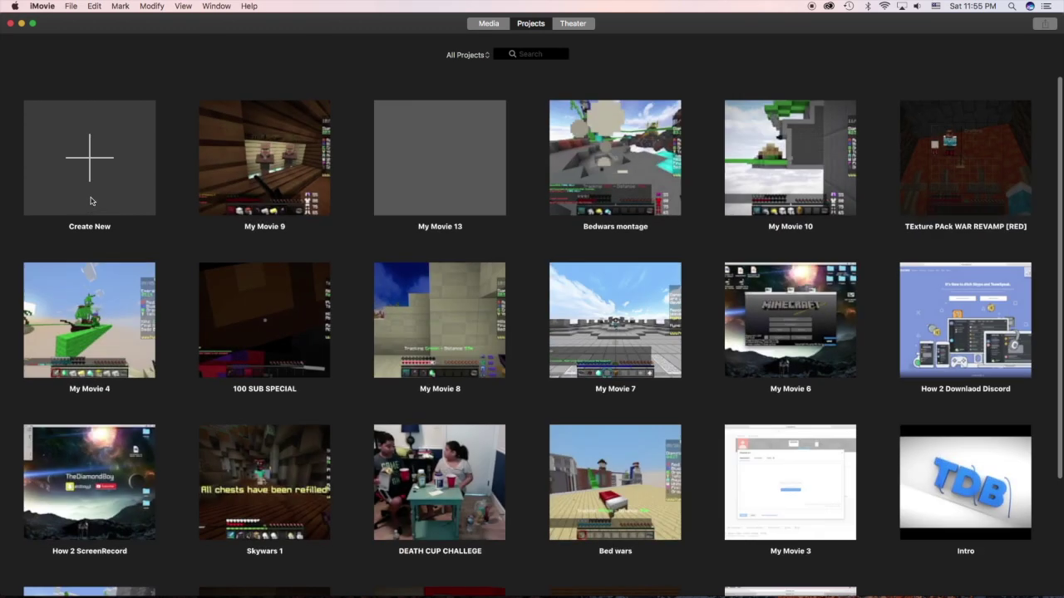
Create the new movie My Movie 14 and import video 6.mp4 from the Desktop into its media.
click(92, 201)
click(77, 211)
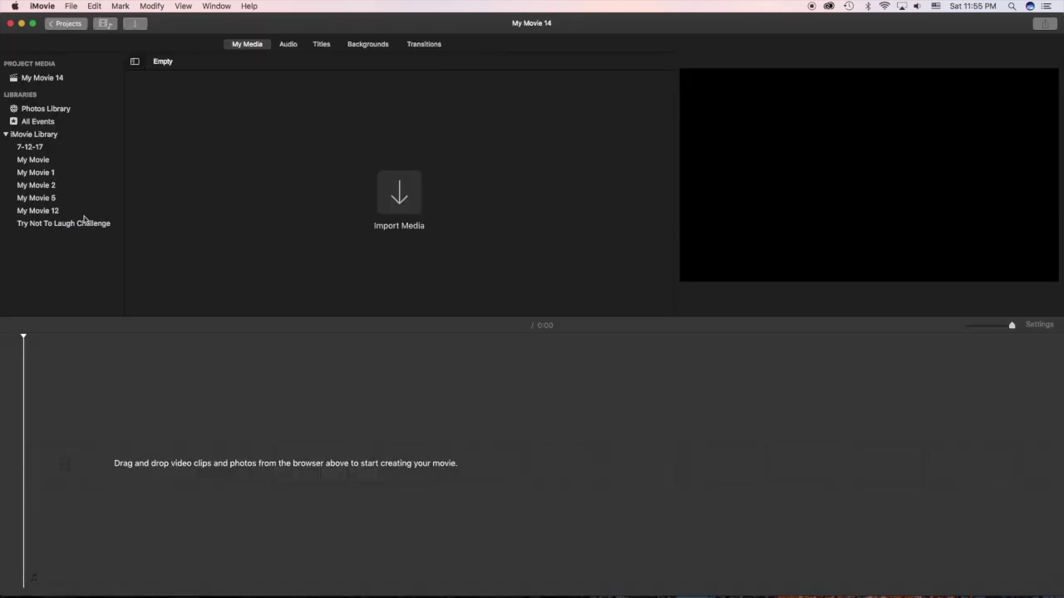
click(400, 197)
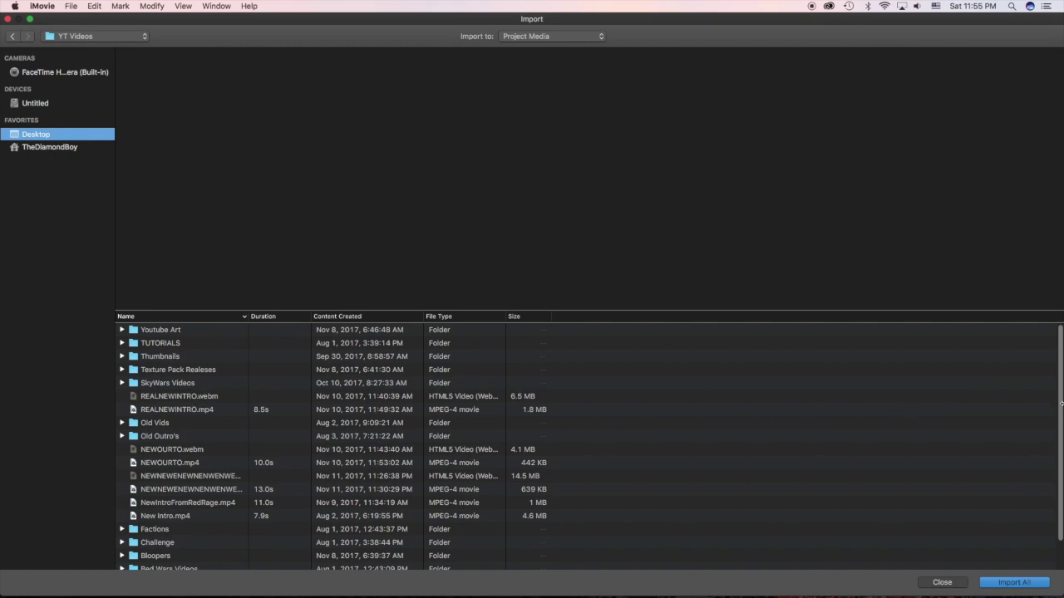
drag(1061, 393, 1057, 420)
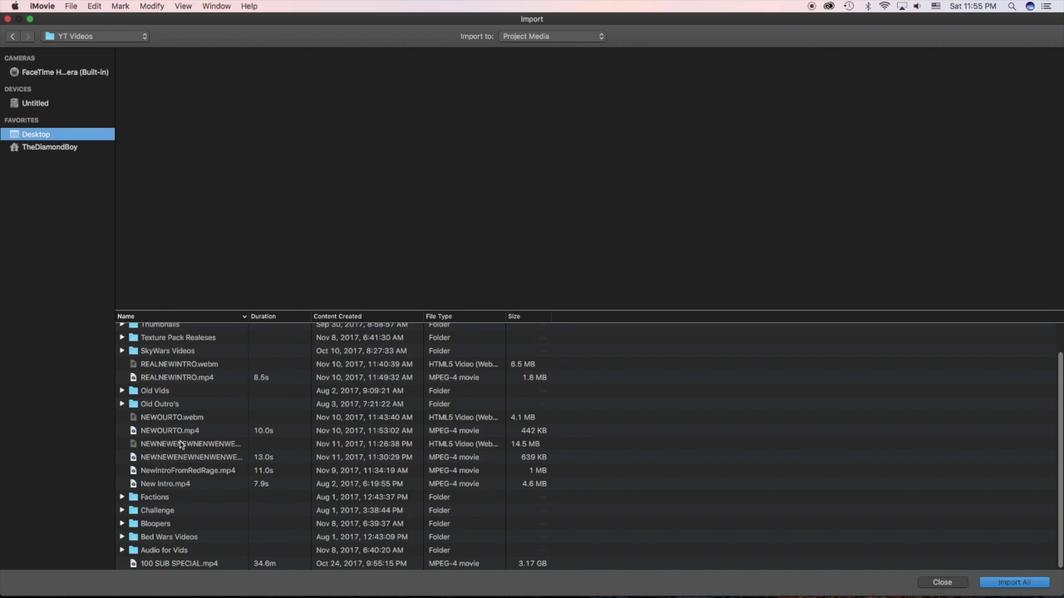
click(190, 486)
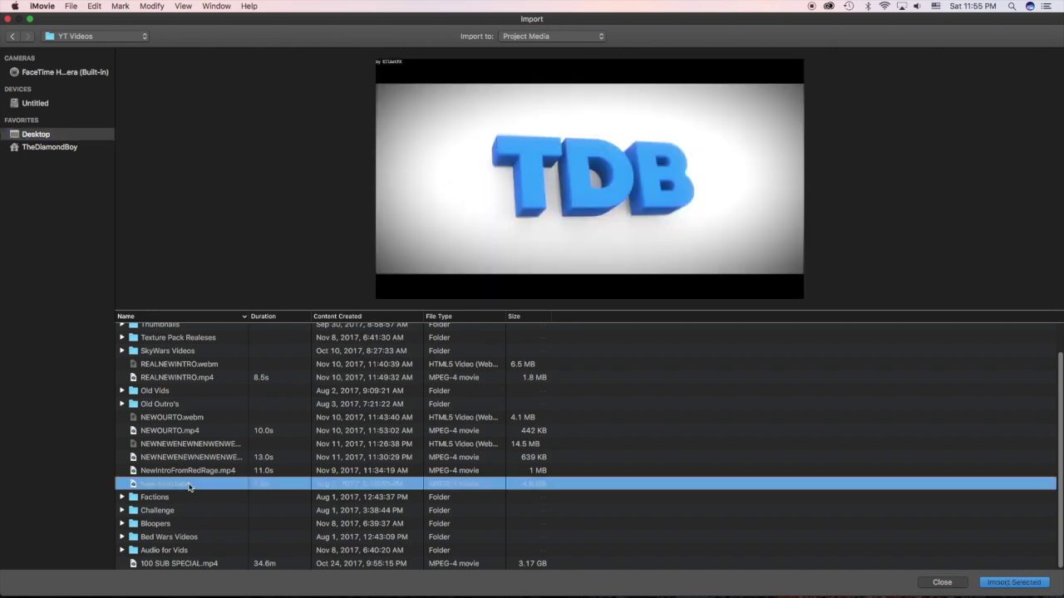
click(175, 381)
scroll(179, 382, up, 1)
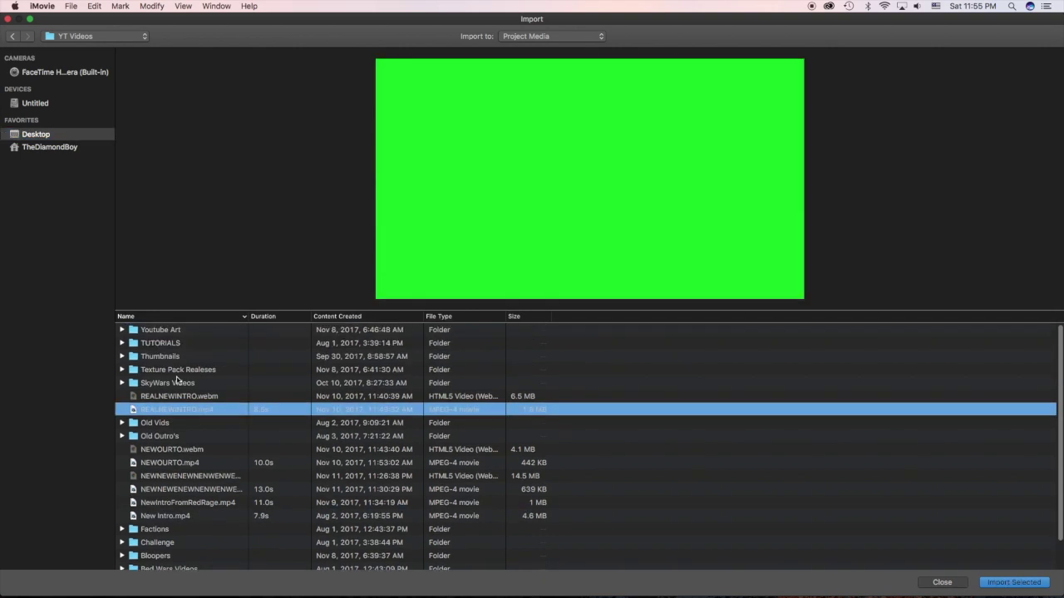
click(50, 140)
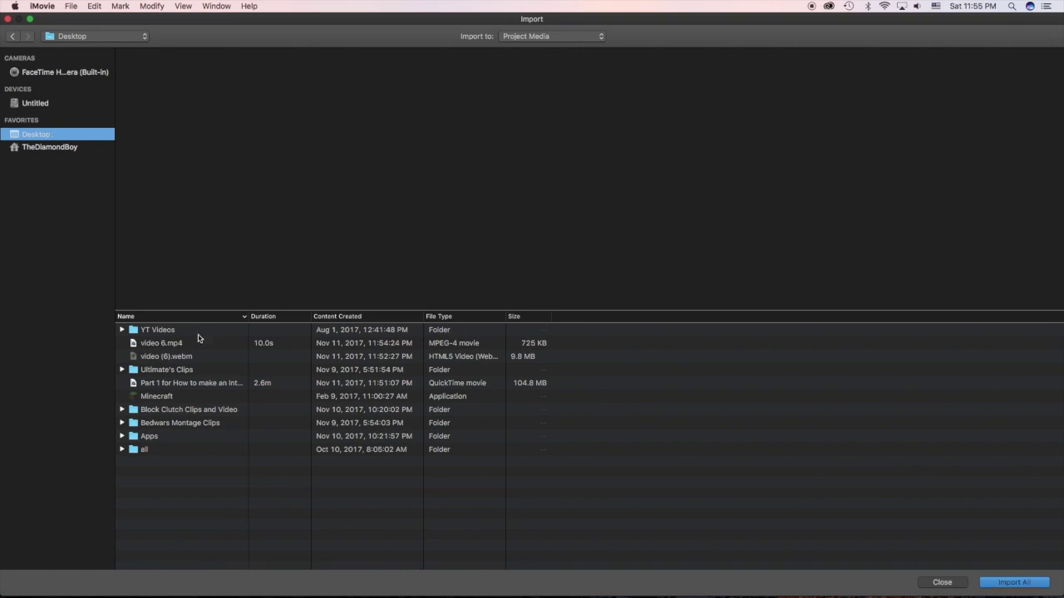
double_click(162, 343)
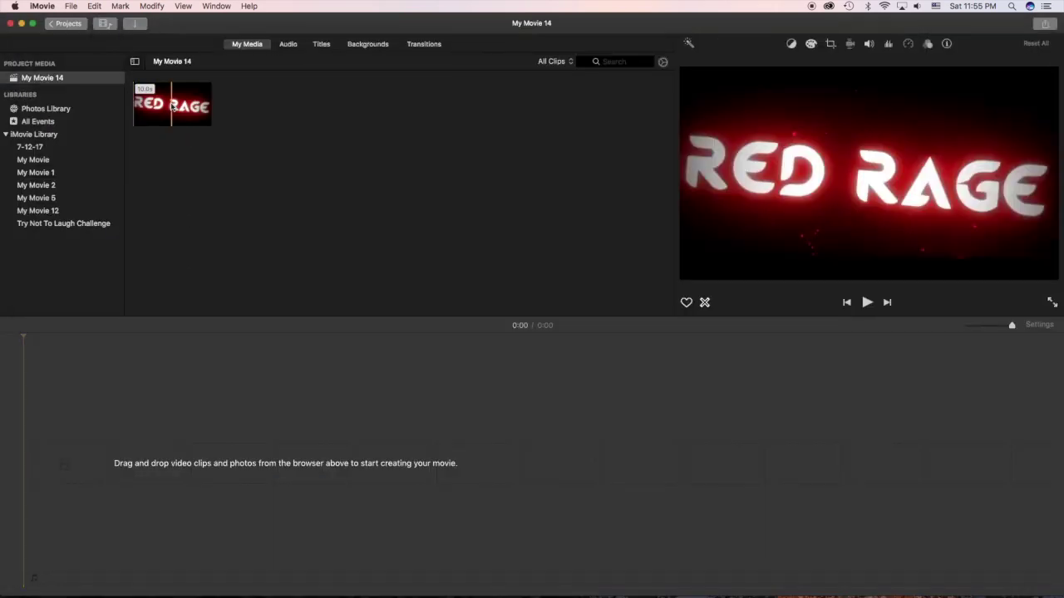
Place the 10-second RED RAGE clip on the timeline, lower its volume to 63%, and play it back.
drag(158, 108, 204, 486)
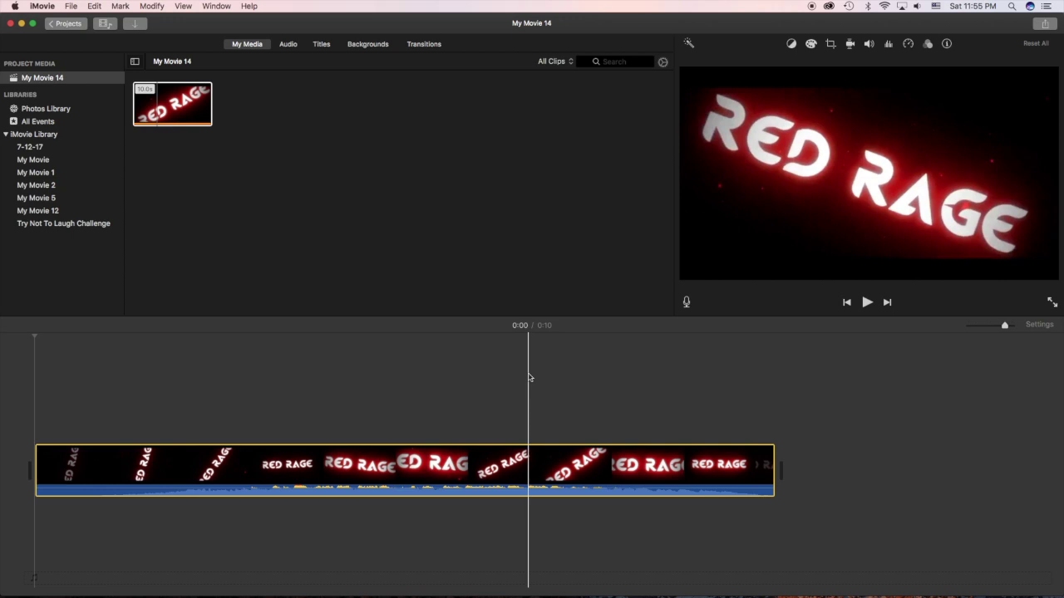
click(523, 488)
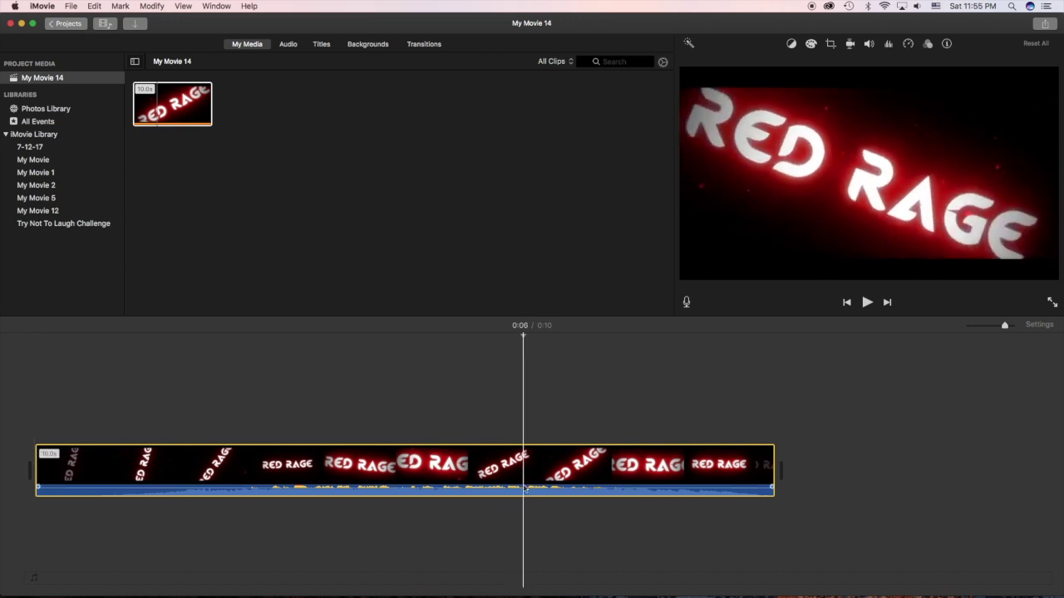
drag(524, 488, 525, 490)
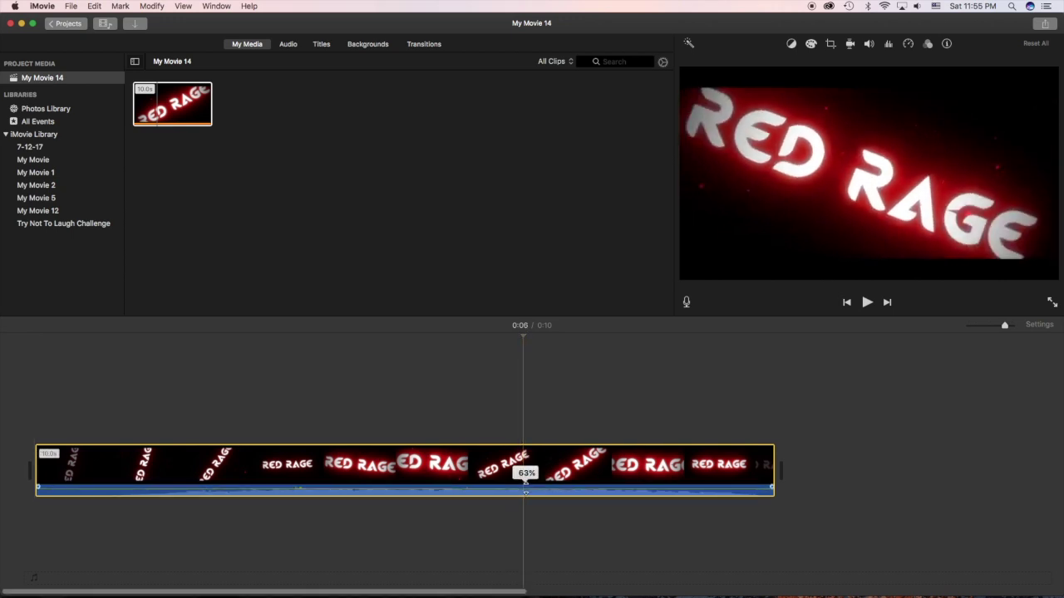
click(34, 357)
key(space)
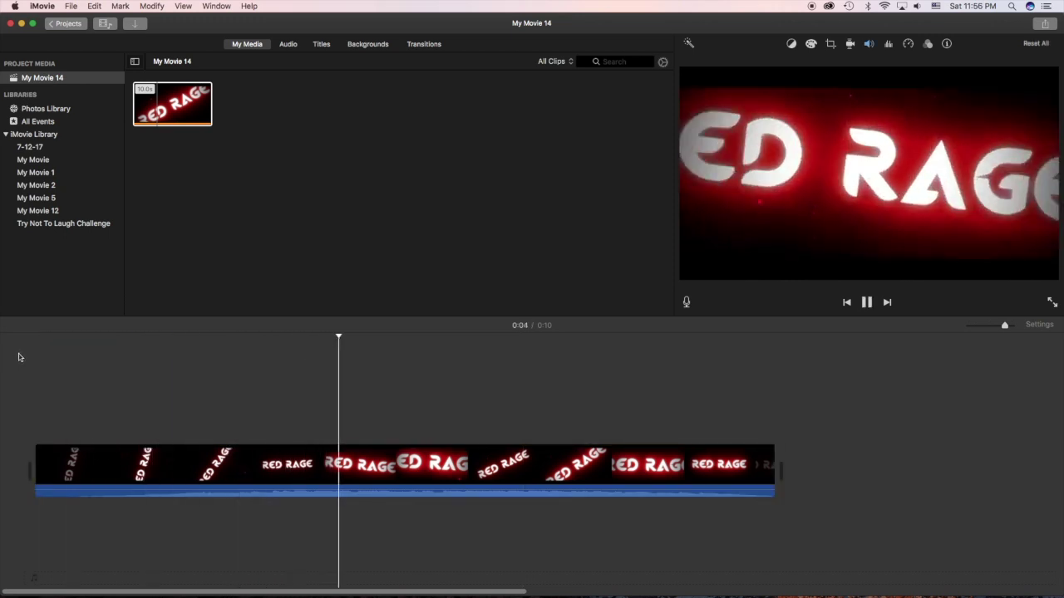
key(space)
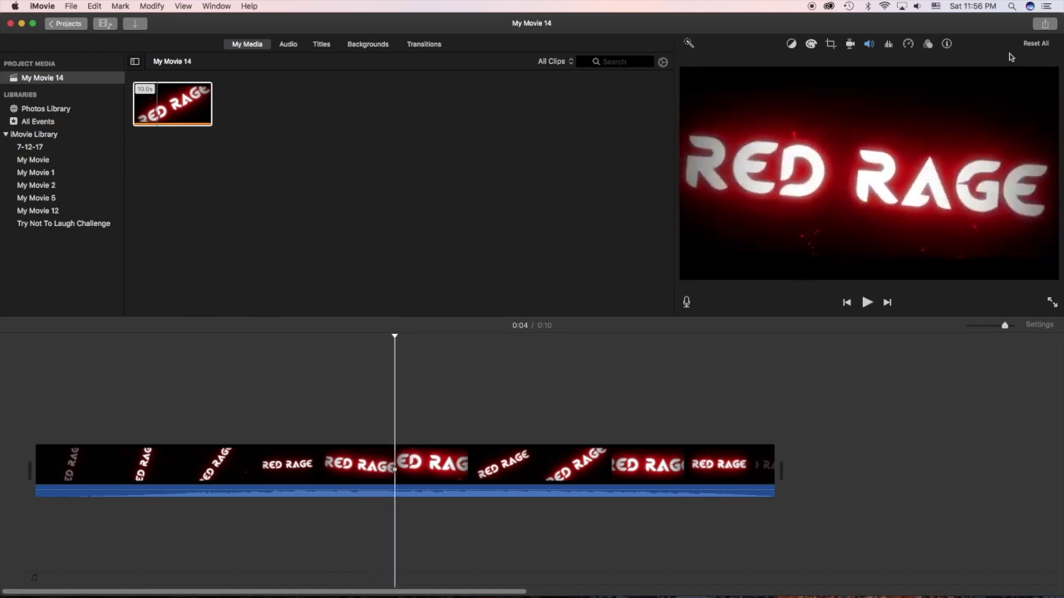